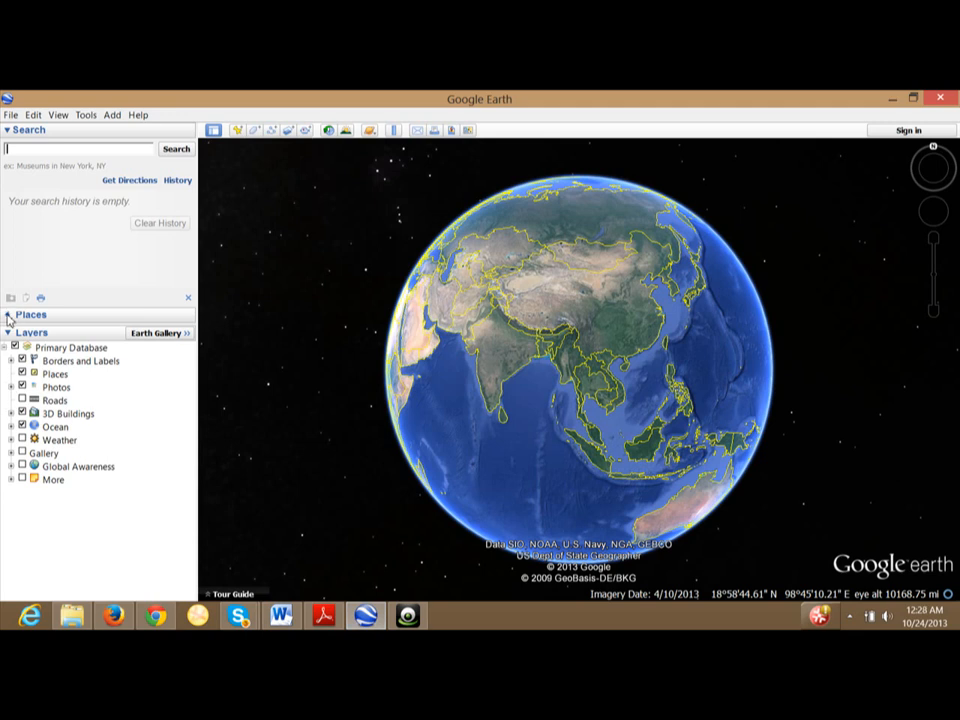
# Expand the Places panel and select My Places as the destination folder.
pyautogui.click(8, 315)
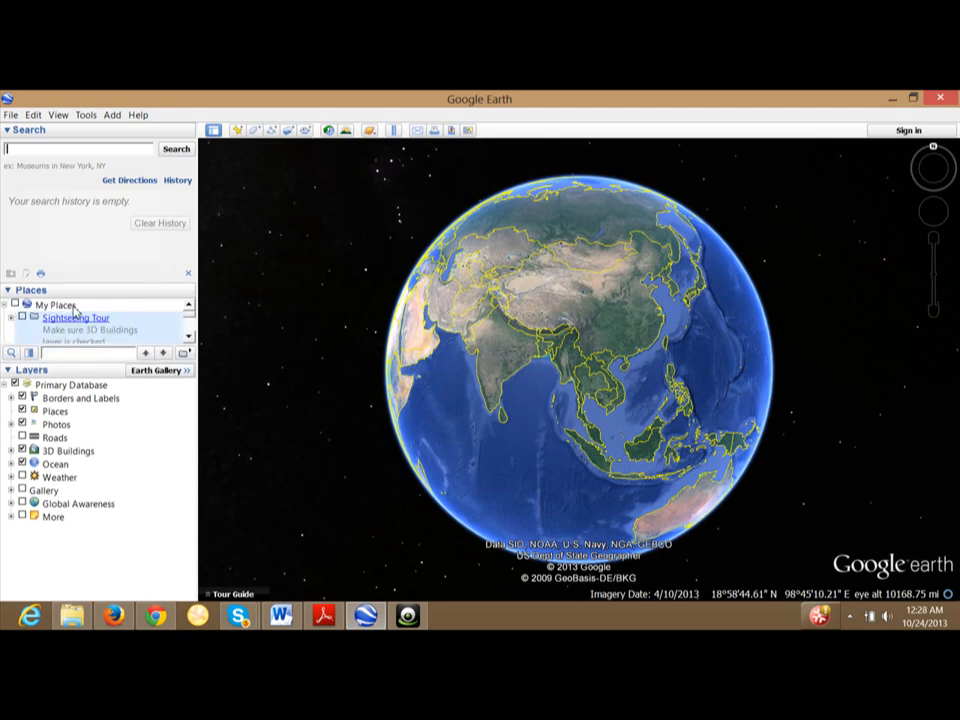
pyautogui.click(72, 306)
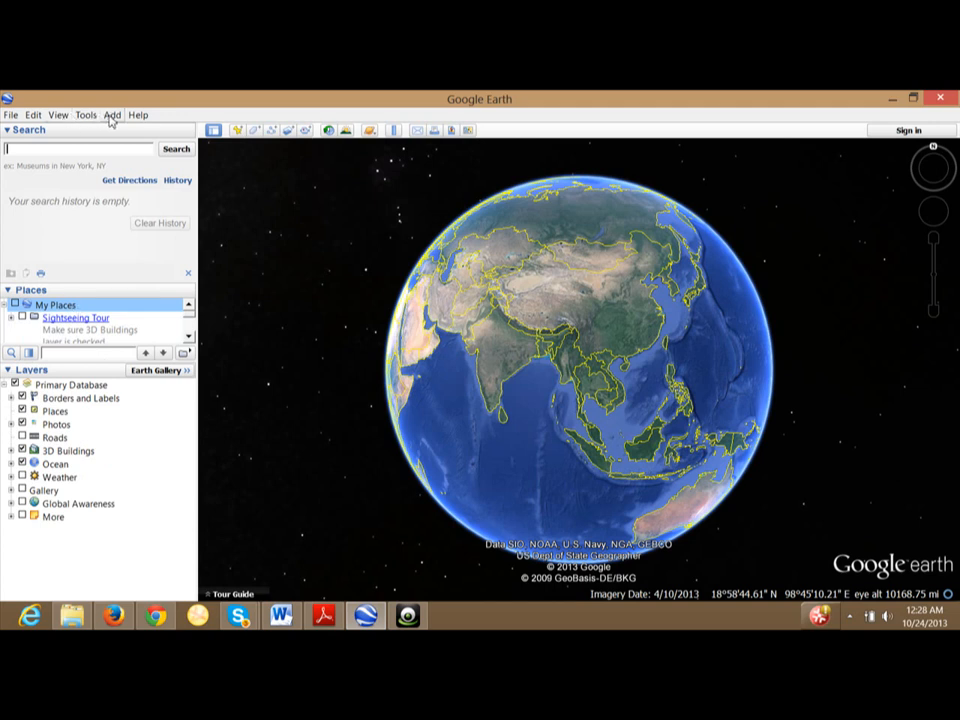
# Create a folder named 'Google Earth Tour Burto' in My Places and browse the Sightseeing Tour entries.
pyautogui.click(112, 118)
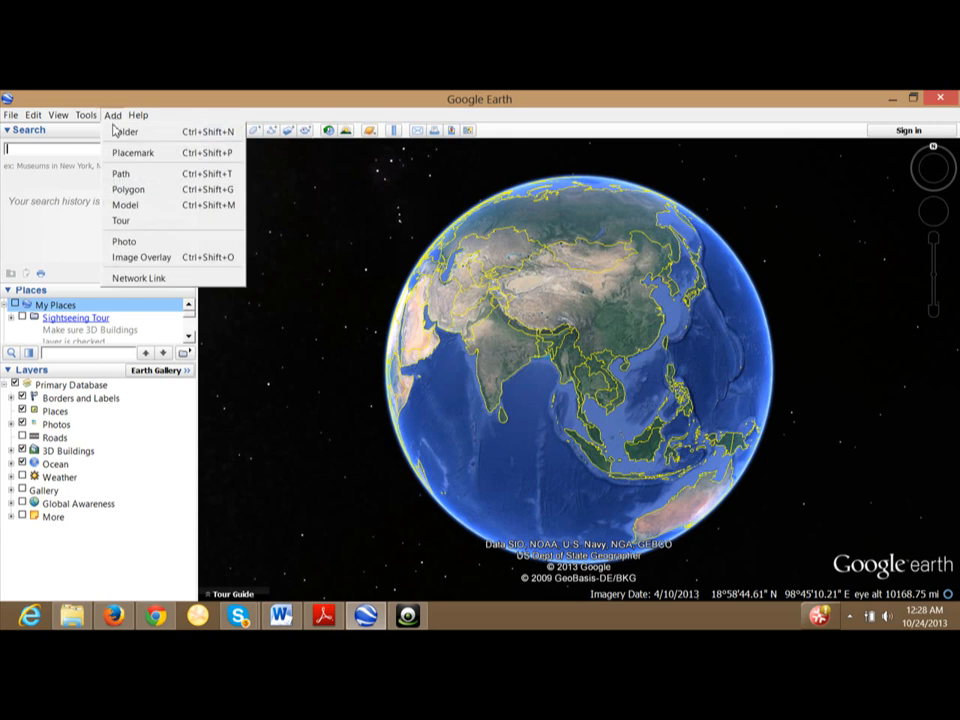
pyautogui.click(116, 132)
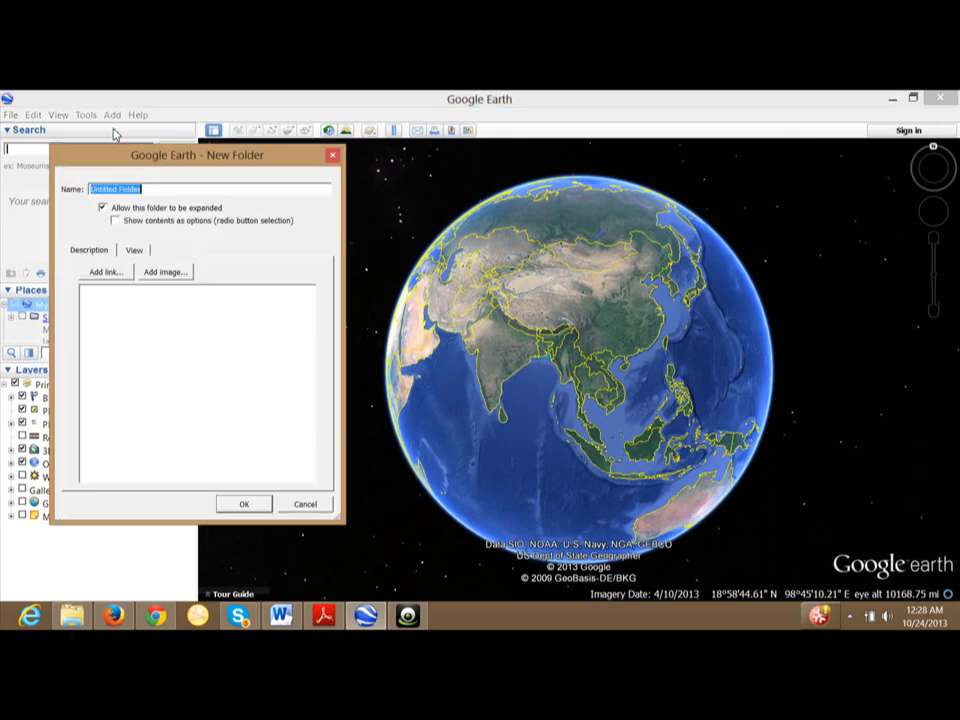
pyautogui.click(152, 188)
pyautogui.moveTo(152, 188); pyautogui.dragTo(78, 187)
pyautogui.write('Google')
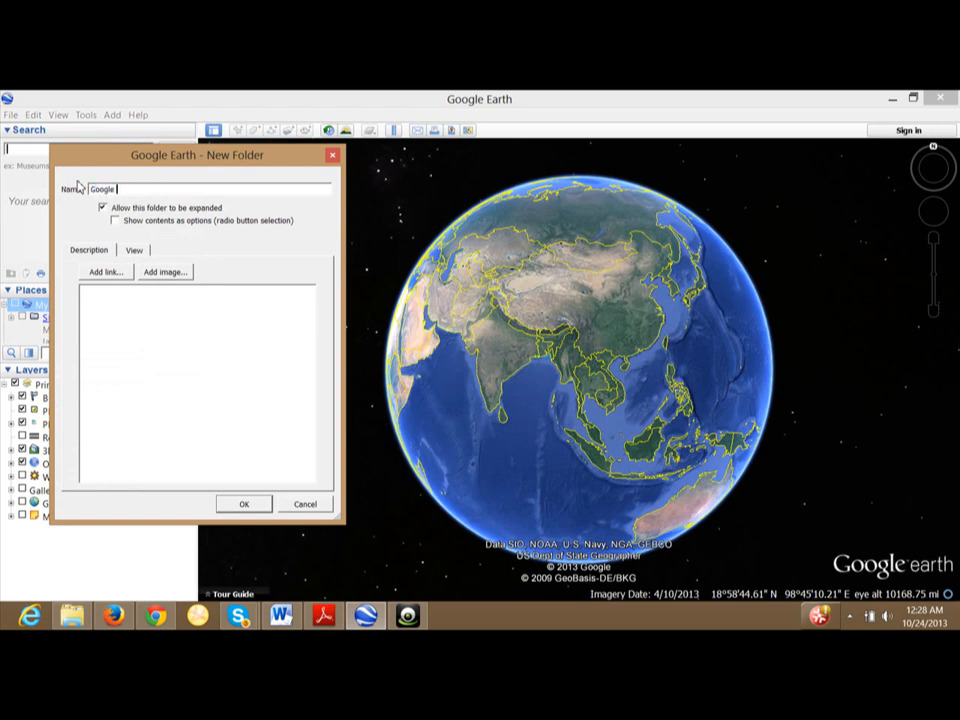
pyautogui.write(' Earth Tour Burton')
pyautogui.click(244, 504)
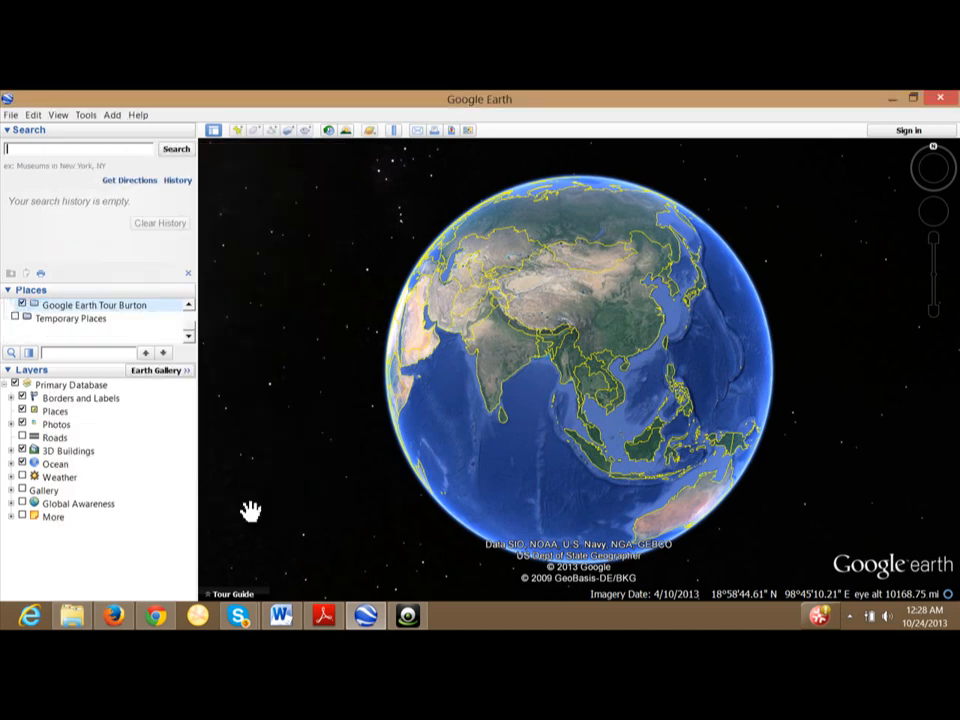
pyautogui.click(189, 305)
pyautogui.click(188, 336)
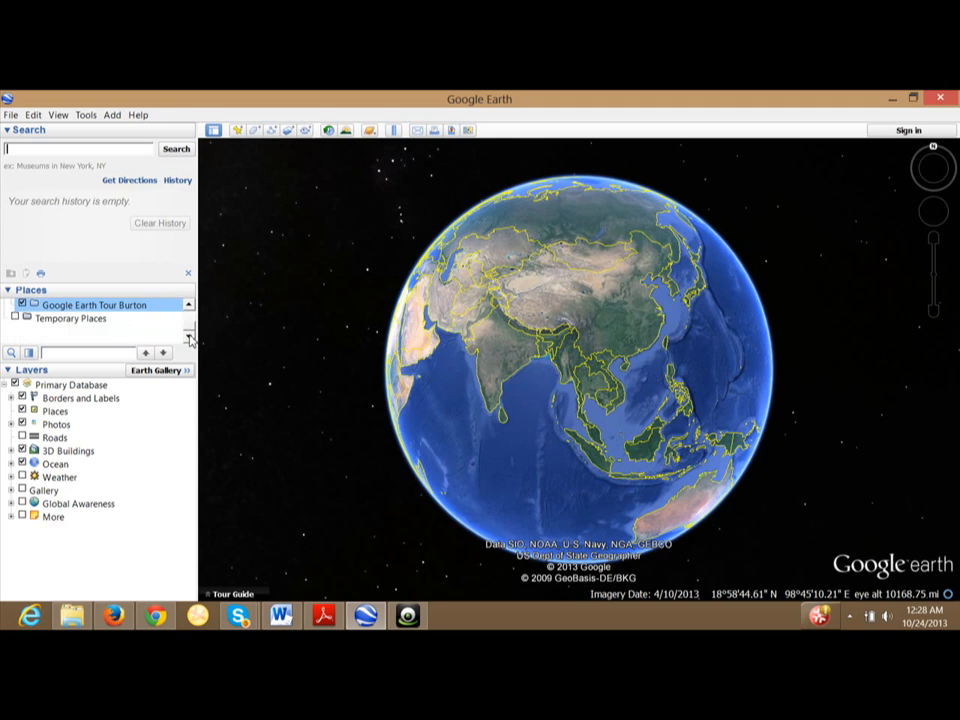
pyautogui.click(189, 304)
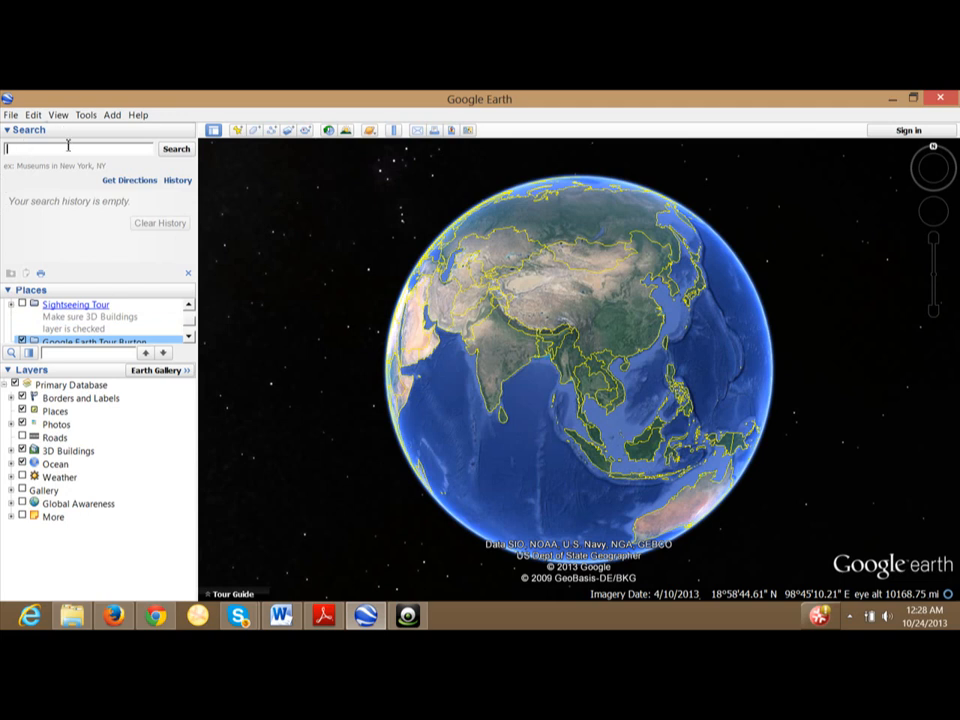
# Search for 'Huay Tung Tao Lake, Chiang Mai, Thailand', picked from the 'Hua' suggestions.
pyautogui.write('Hua')
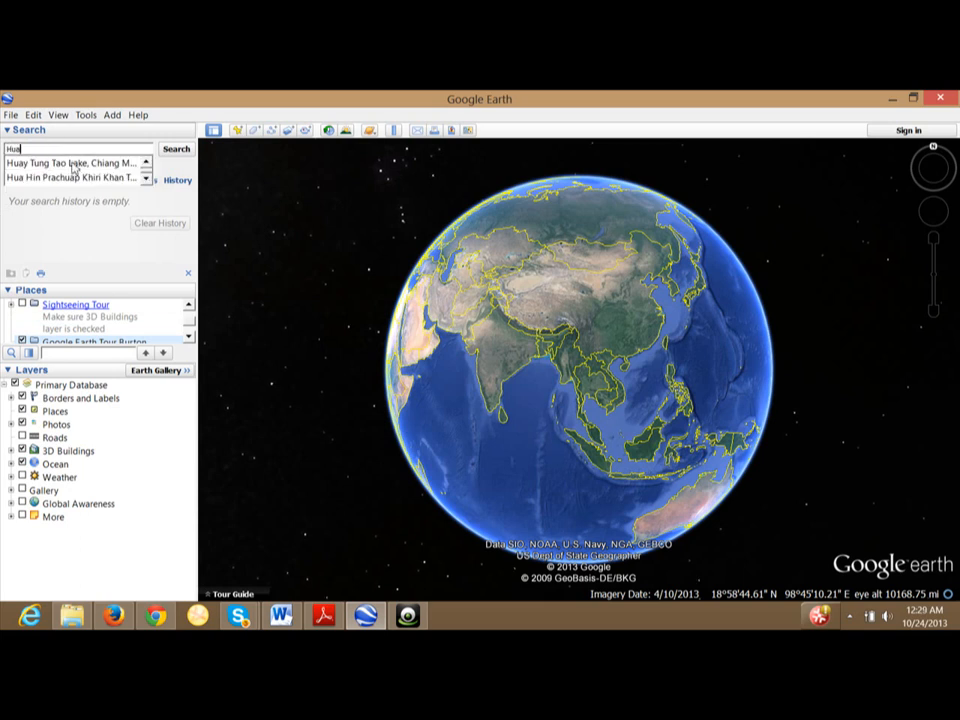
pyautogui.click(82, 163)
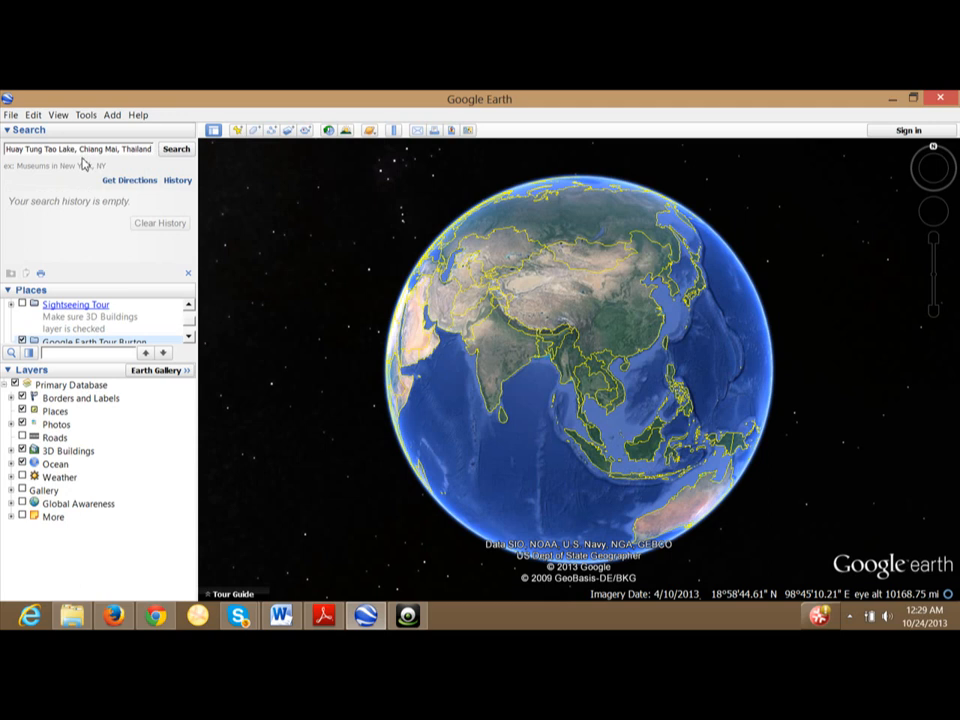
pyautogui.click(173, 151)
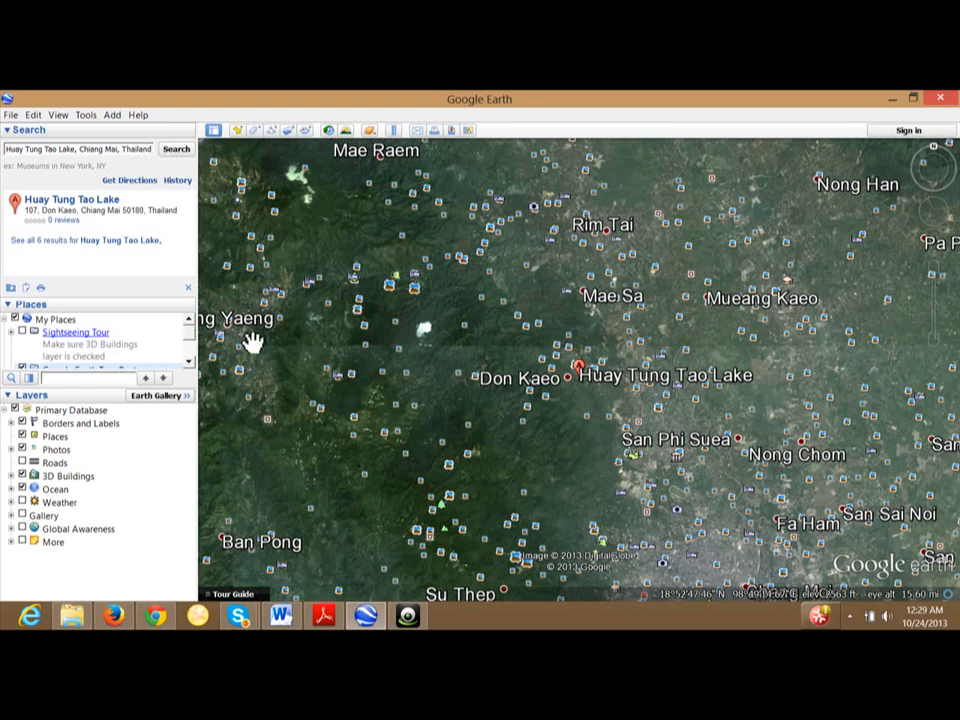
# Zoom, tilt and pan the map to a close-up of Huay Tung Tao Lake's shoreline near Don Kaeo.
pyautogui.moveTo(932, 270)
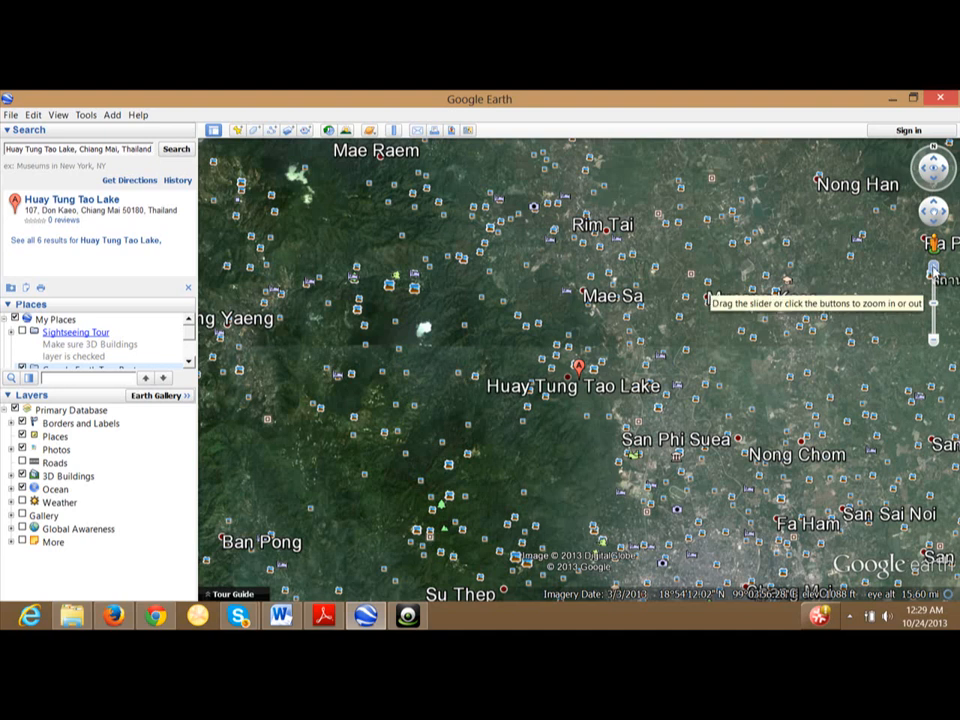
pyautogui.click(932, 270)
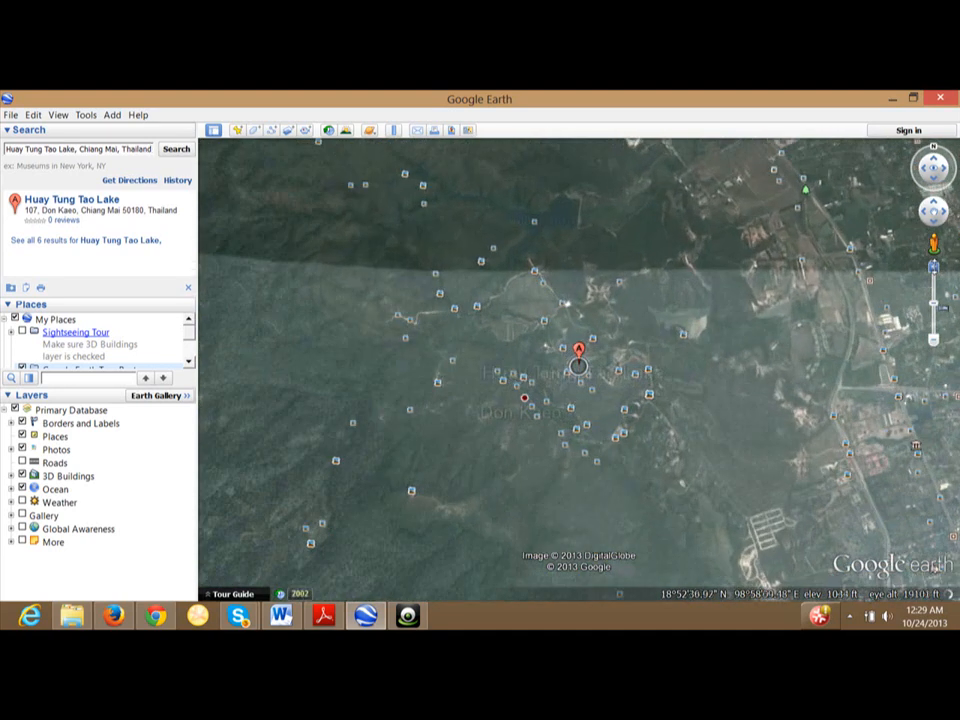
pyautogui.click(935, 341)
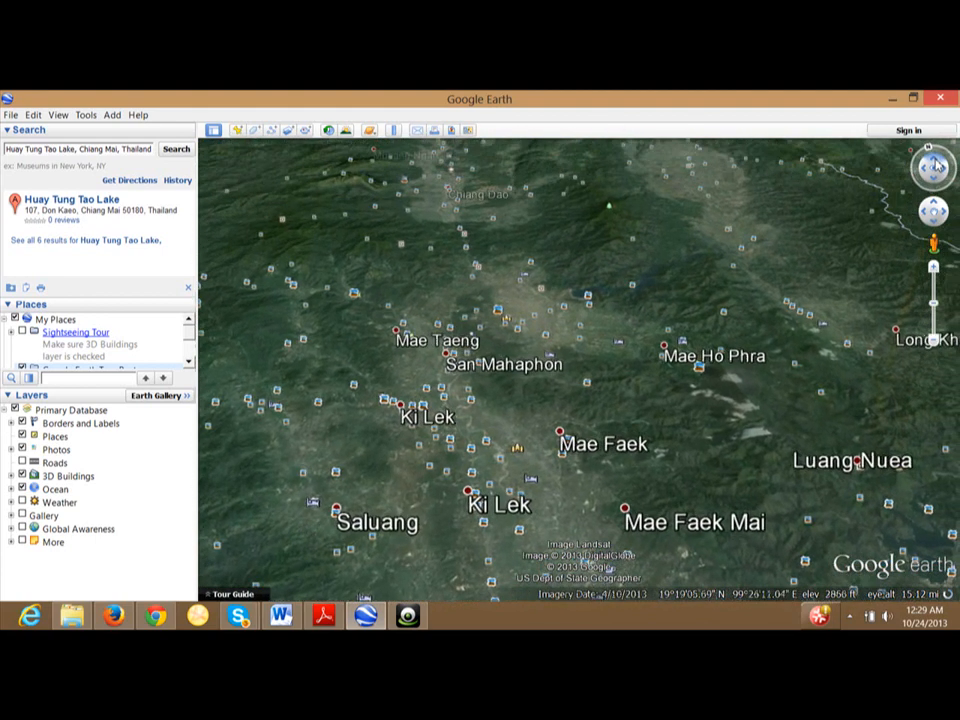
pyautogui.click(937, 165)
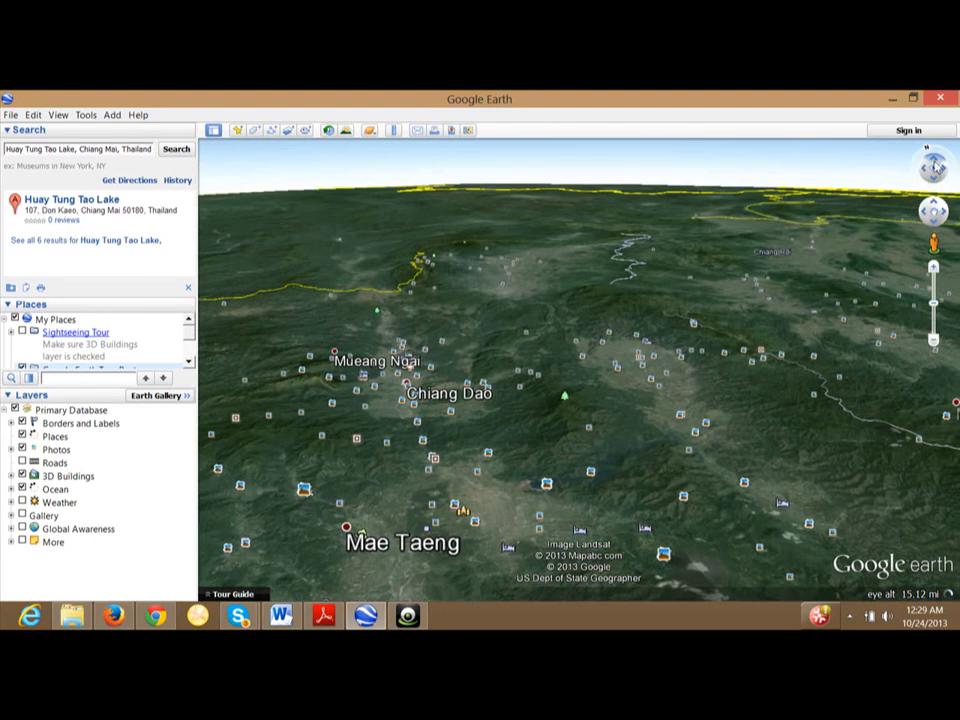
pyautogui.click(936, 182)
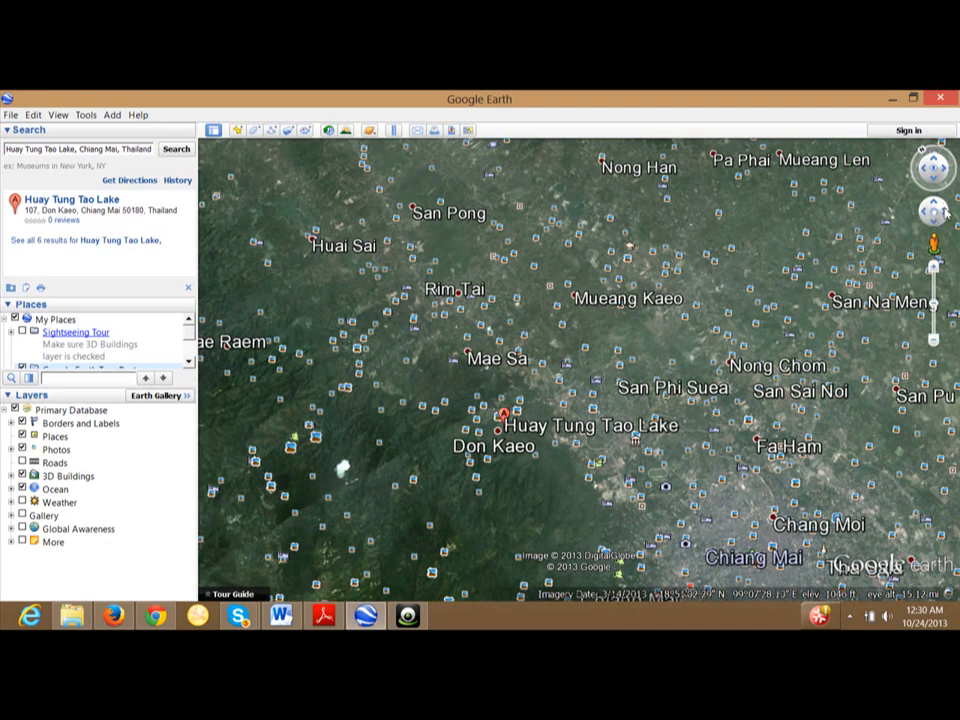
pyautogui.moveTo(945, 213); pyautogui.dragTo(925, 213)
pyautogui.moveTo(803, 424); pyautogui.dragTo(767, 308)
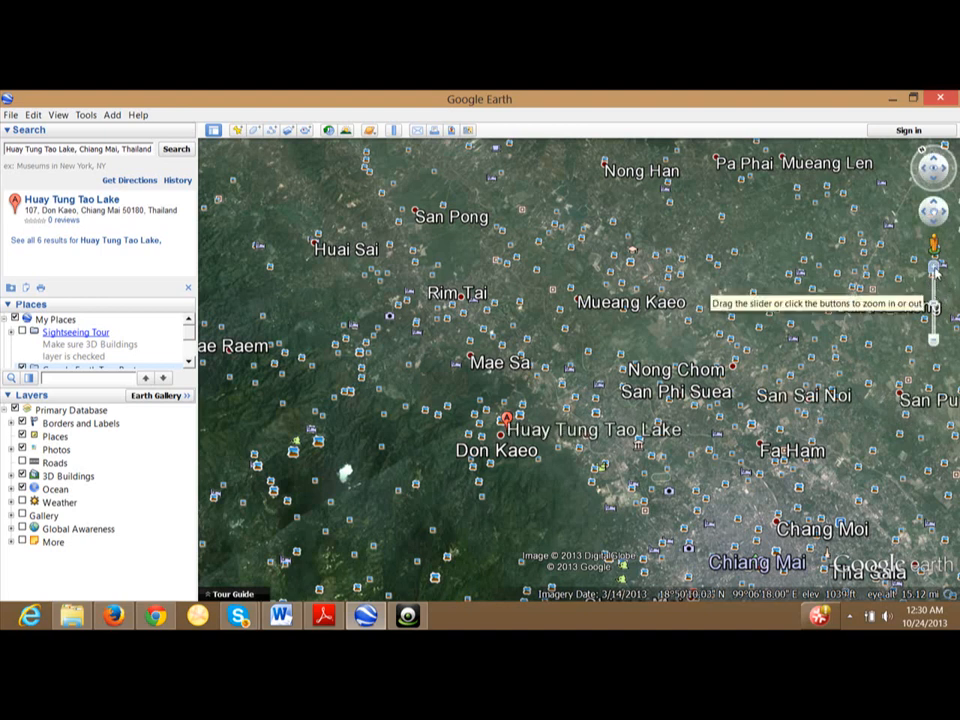
pyautogui.click(934, 269)
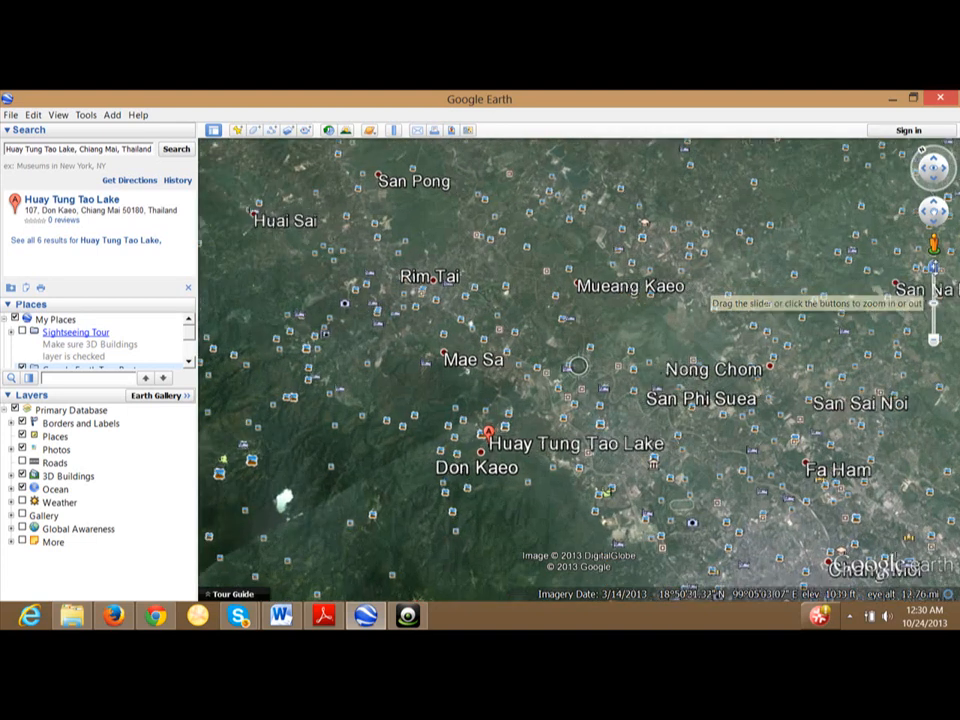
pyautogui.moveTo(643, 581); pyautogui.dragTo(778, 421)
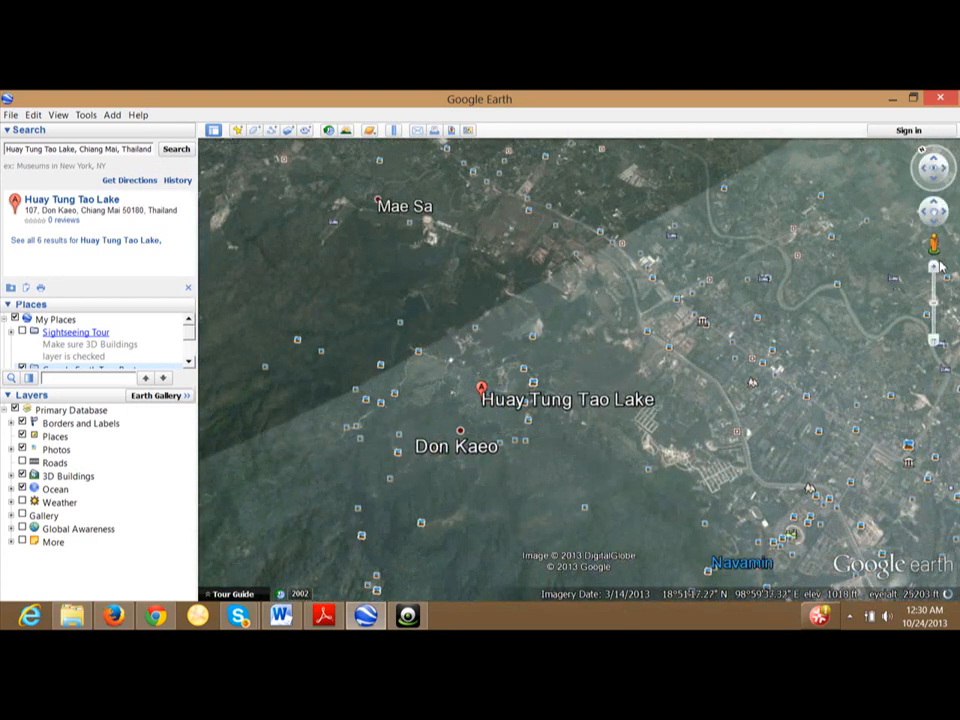
pyautogui.click(934, 268)
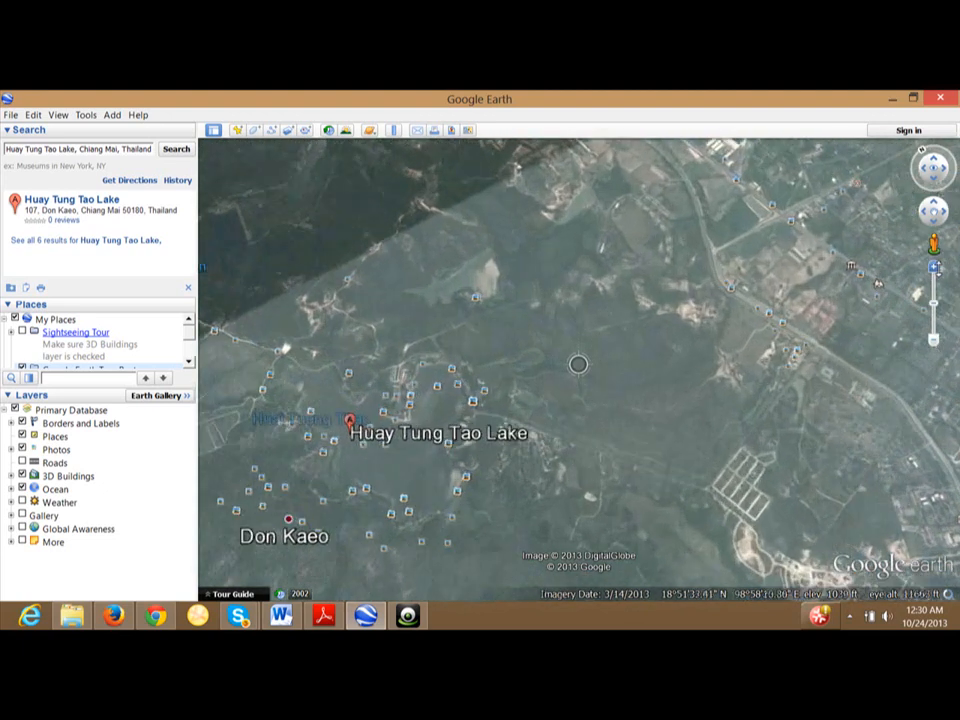
pyautogui.moveTo(738, 443); pyautogui.dragTo(896, 349)
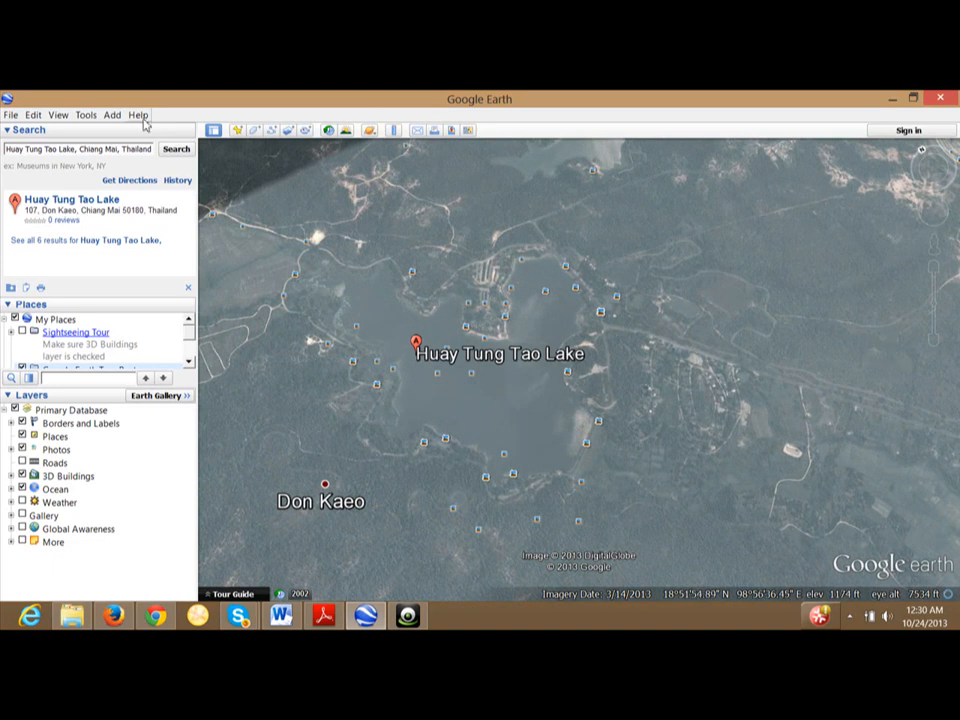
# Drop a new placemark on the lake and name it 'Huay Tung Tao Lake'.
pyautogui.click(112, 116)
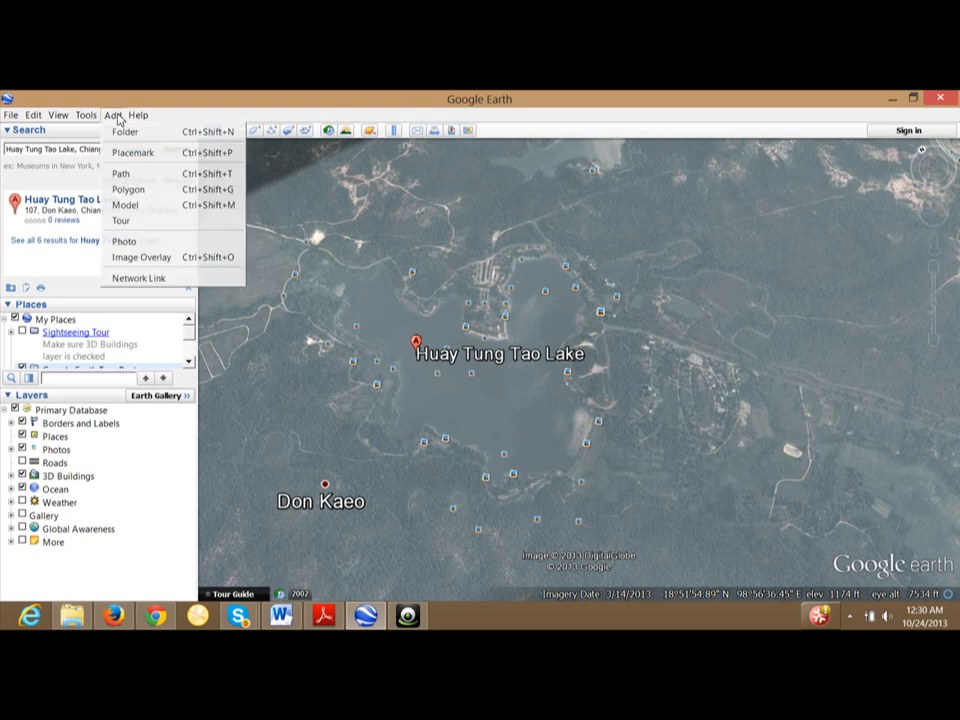
pyautogui.click(132, 154)
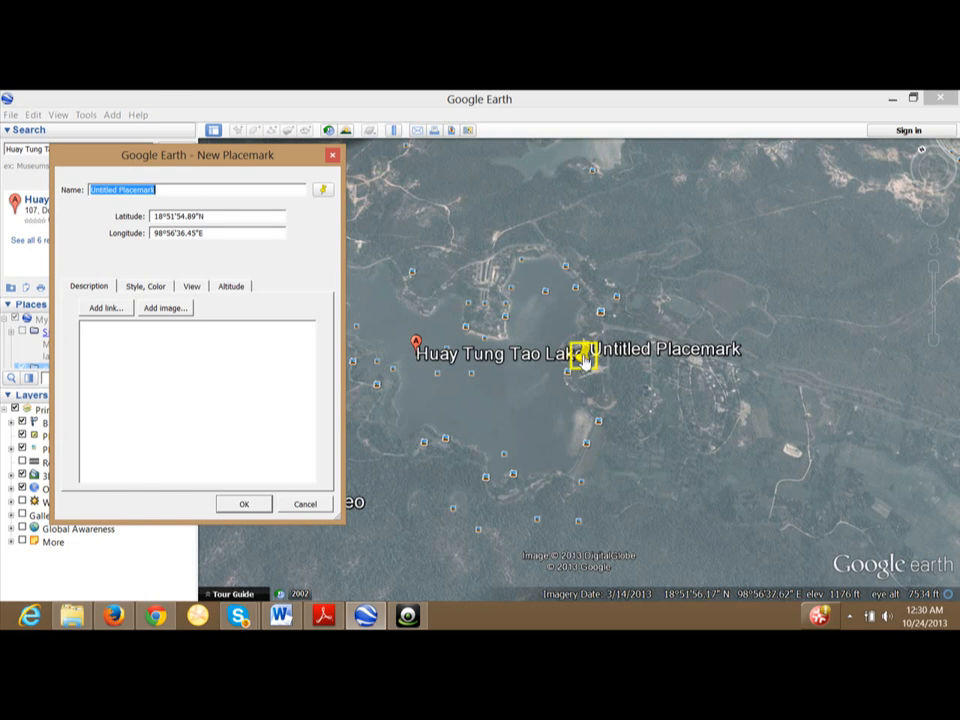
pyautogui.moveTo(587, 363); pyautogui.dragTo(492, 378)
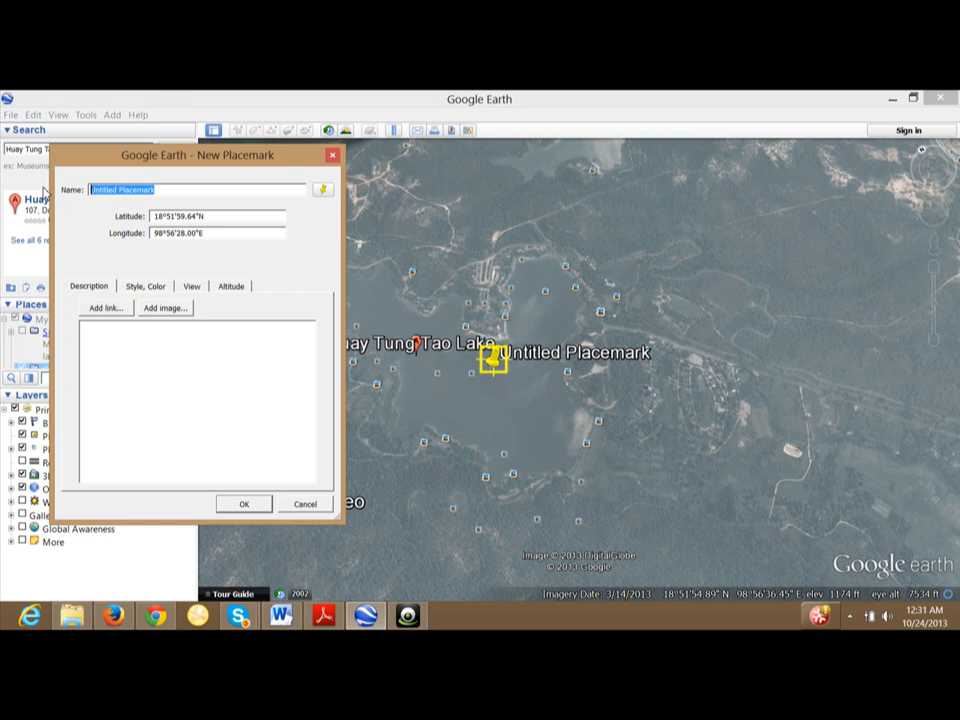
pyautogui.write('HUa')
pyautogui.press('BackSpace')
pyautogui.press('BackSpace')
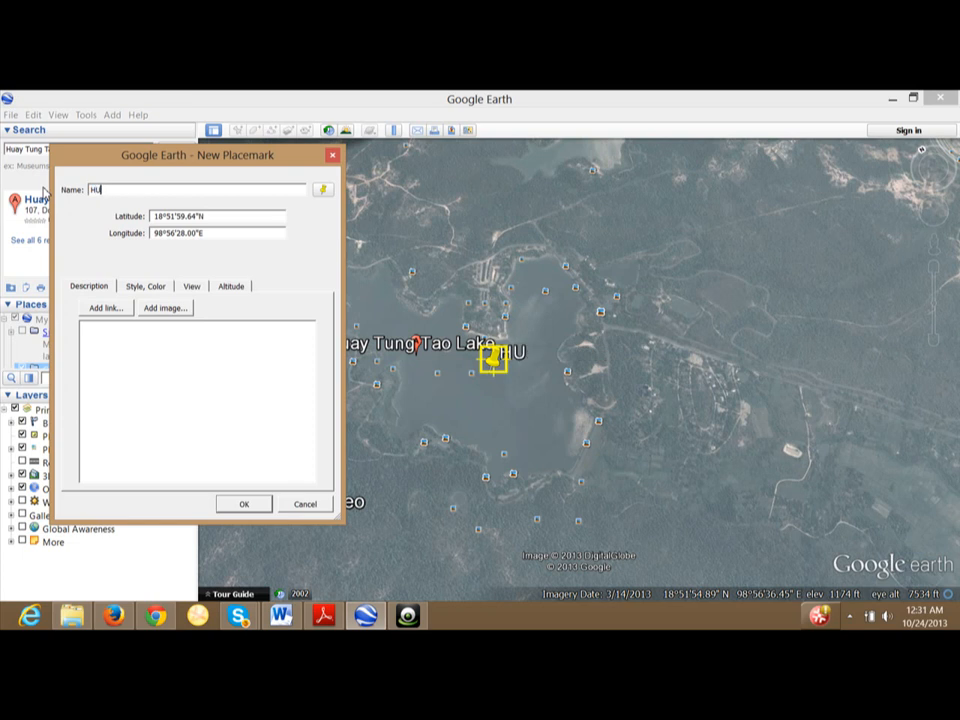
pyautogui.write('uay Tung Tao')
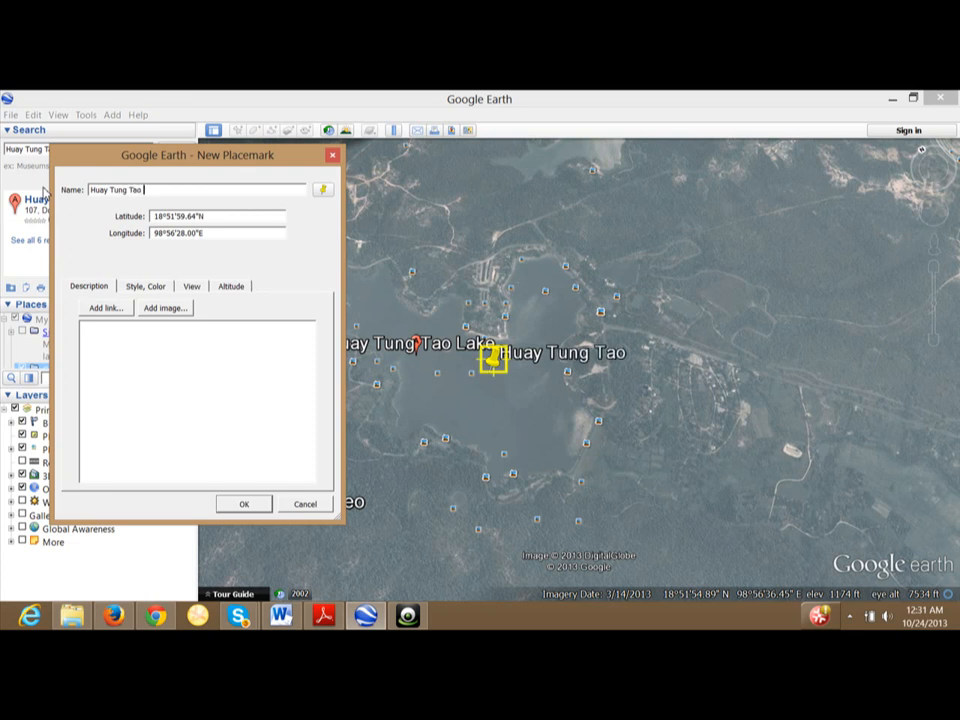
pyautogui.write(' Lake')
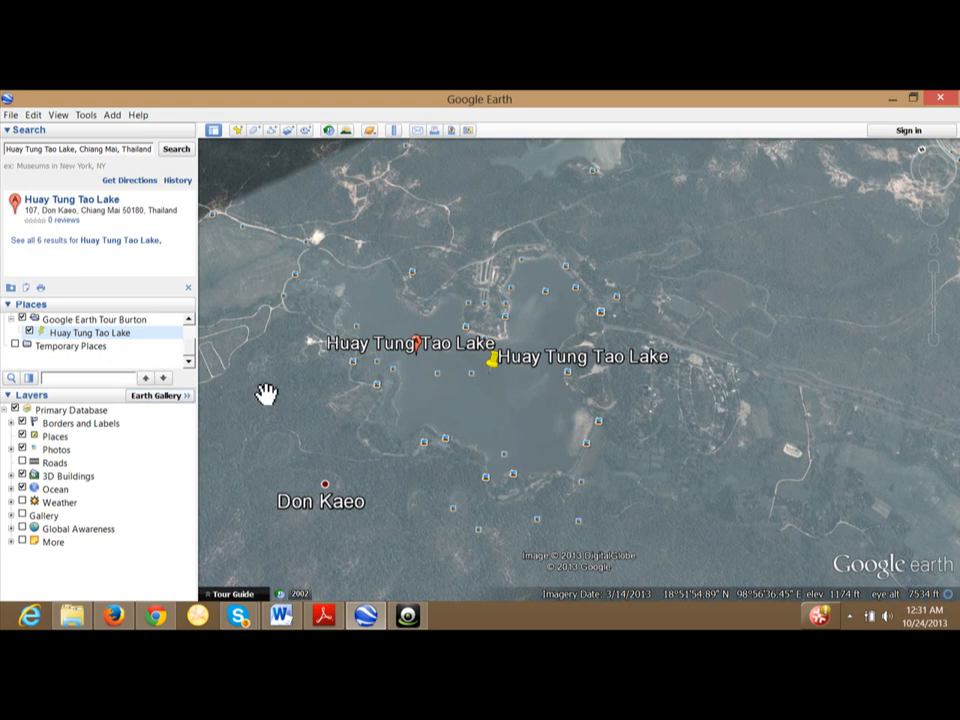
# Zoom out from the lake and pan until the Su Thep area is centred.
pyautogui.click(935, 342)
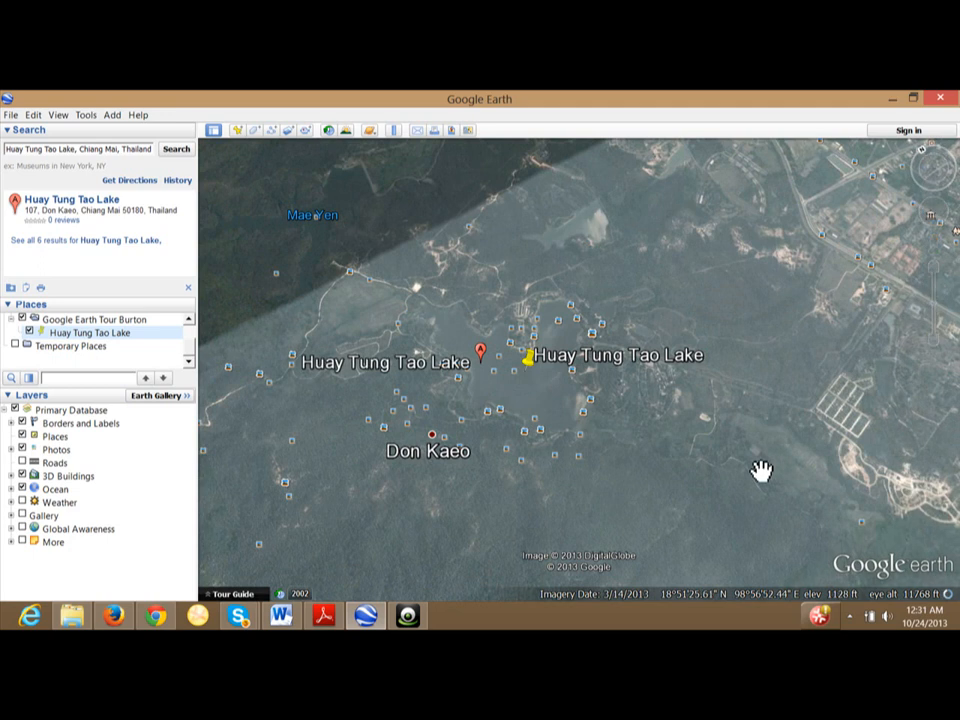
pyautogui.moveTo(761, 469); pyautogui.dragTo(769, 356)
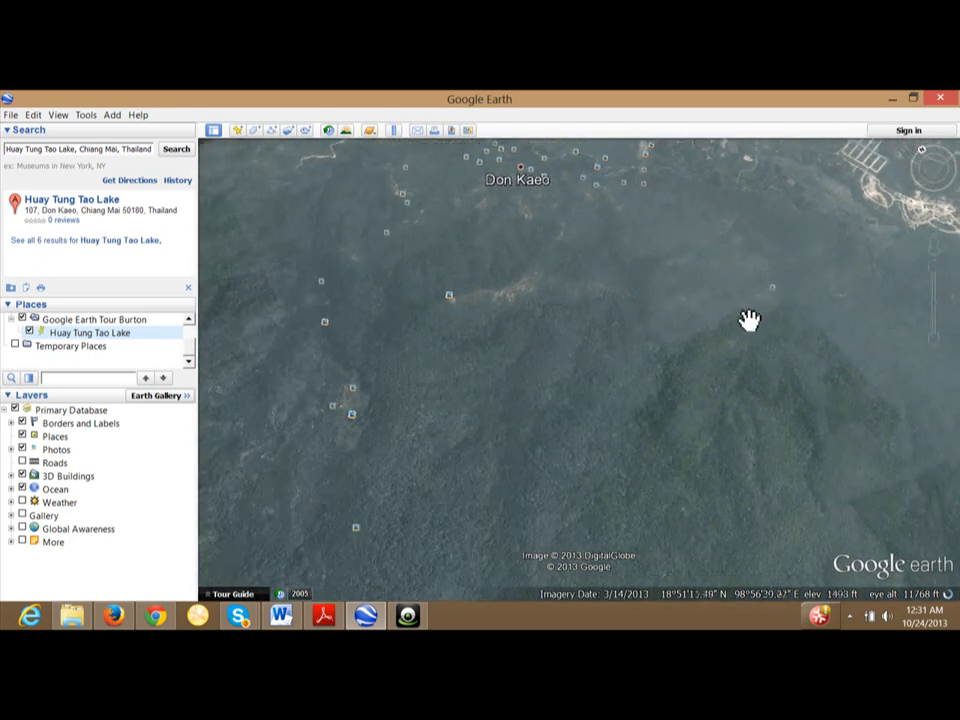
pyautogui.click(935, 345)
pyautogui.moveTo(760, 470); pyautogui.dragTo(770, 319)
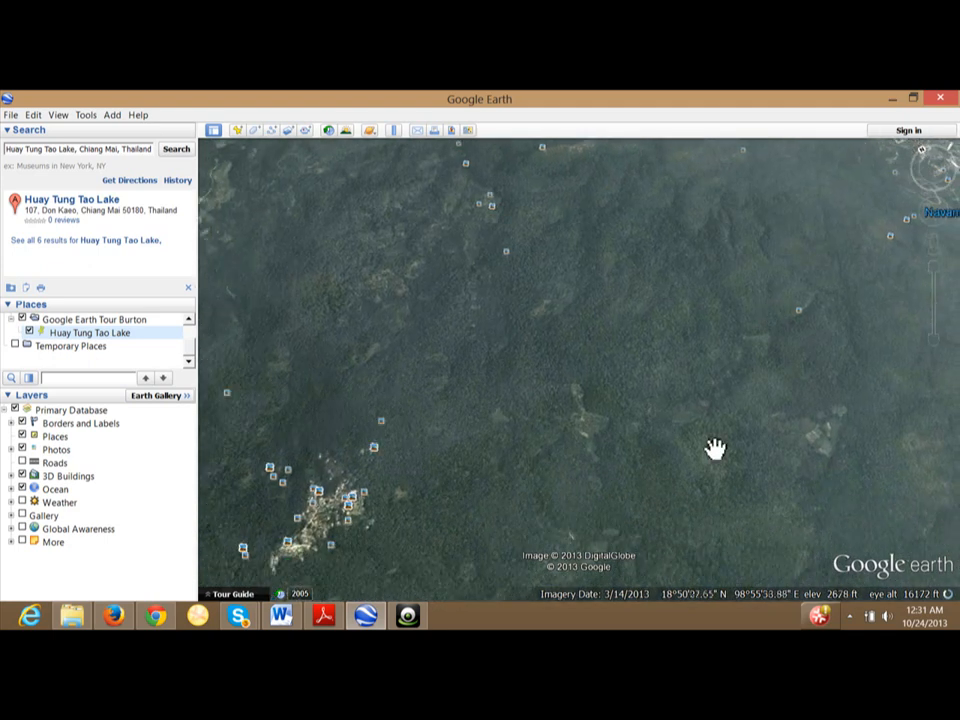
pyautogui.moveTo(715, 449); pyautogui.dragTo(759, 334)
pyautogui.moveTo(731, 435); pyautogui.dragTo(787, 339)
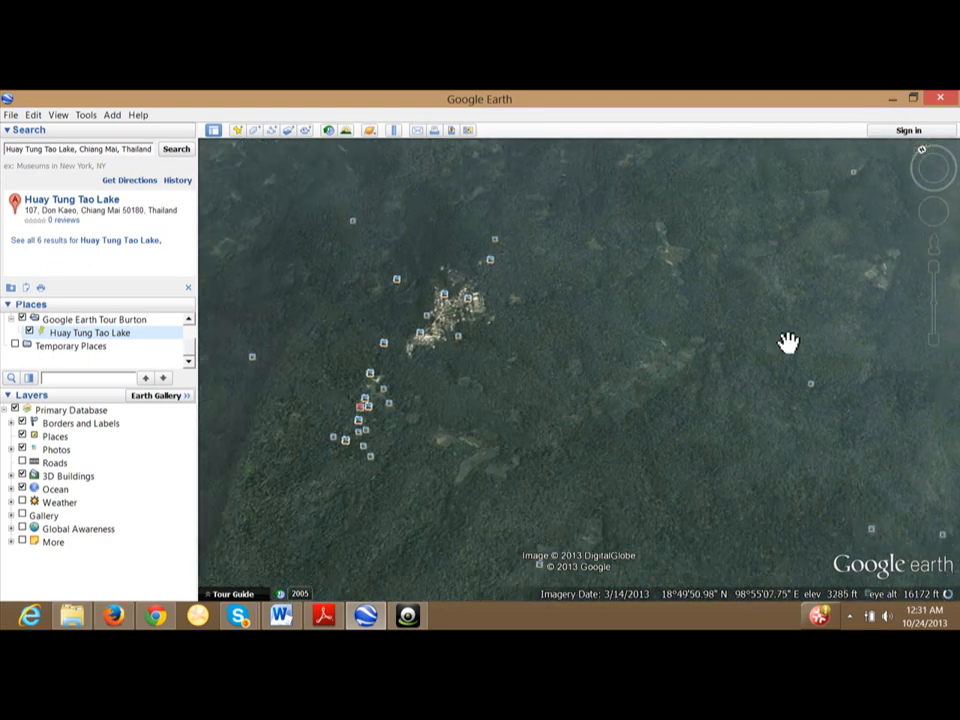
pyautogui.click(935, 345)
pyautogui.moveTo(769, 420); pyautogui.dragTo(771, 333)
pyautogui.moveTo(736, 440); pyautogui.dragTo(755, 367)
pyautogui.moveTo(899, 422); pyautogui.dragTo(621, 489)
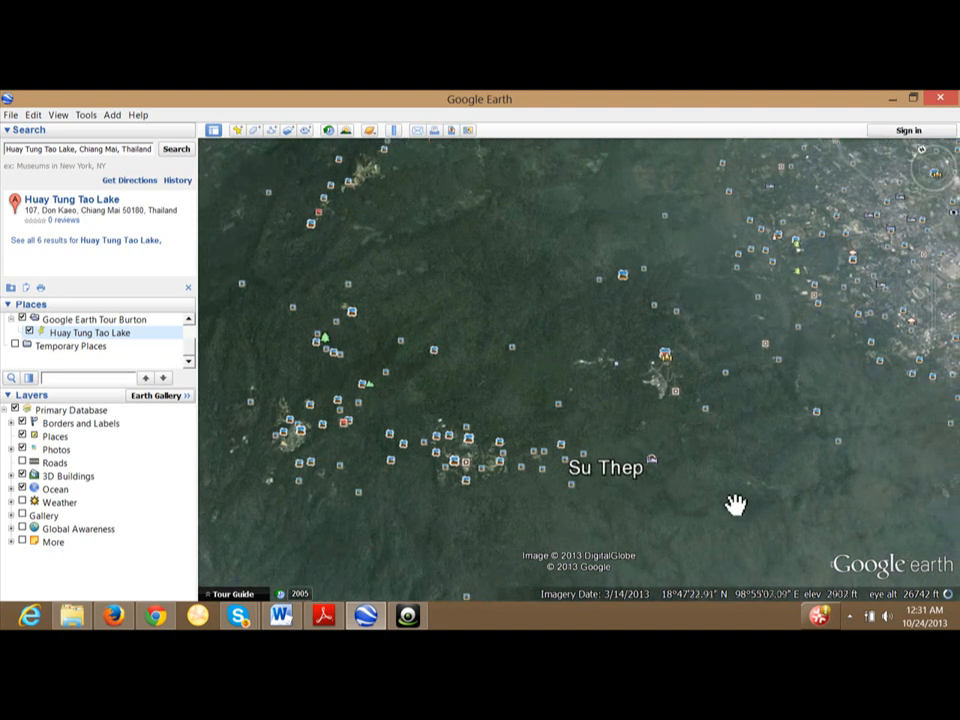
pyautogui.moveTo(730, 504); pyautogui.dragTo(670, 467)
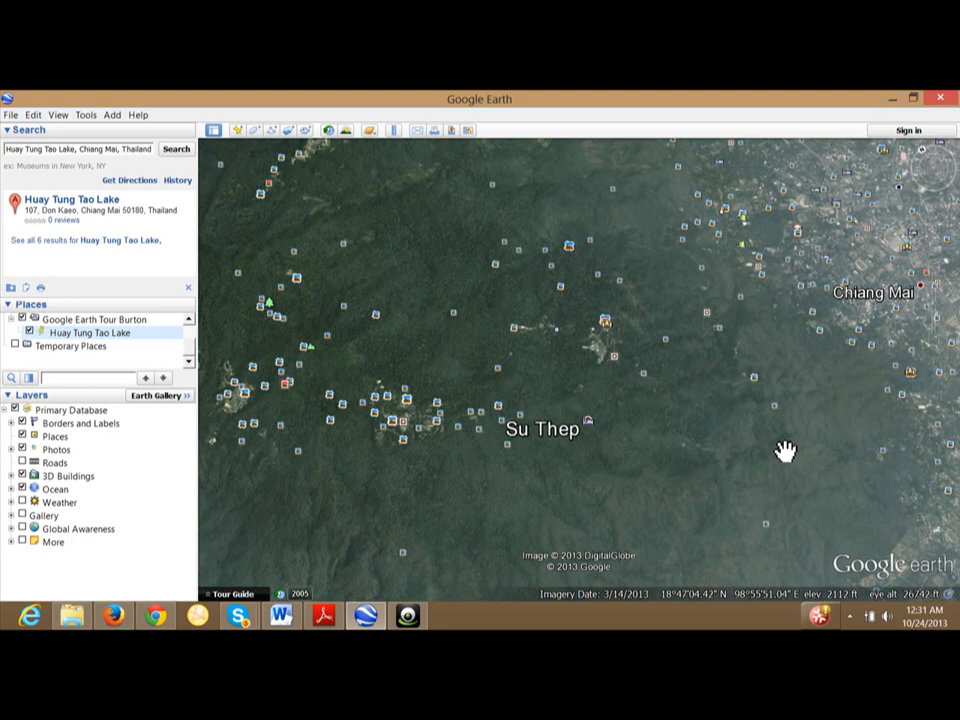
pyautogui.moveTo(704, 488); pyautogui.dragTo(697, 444)
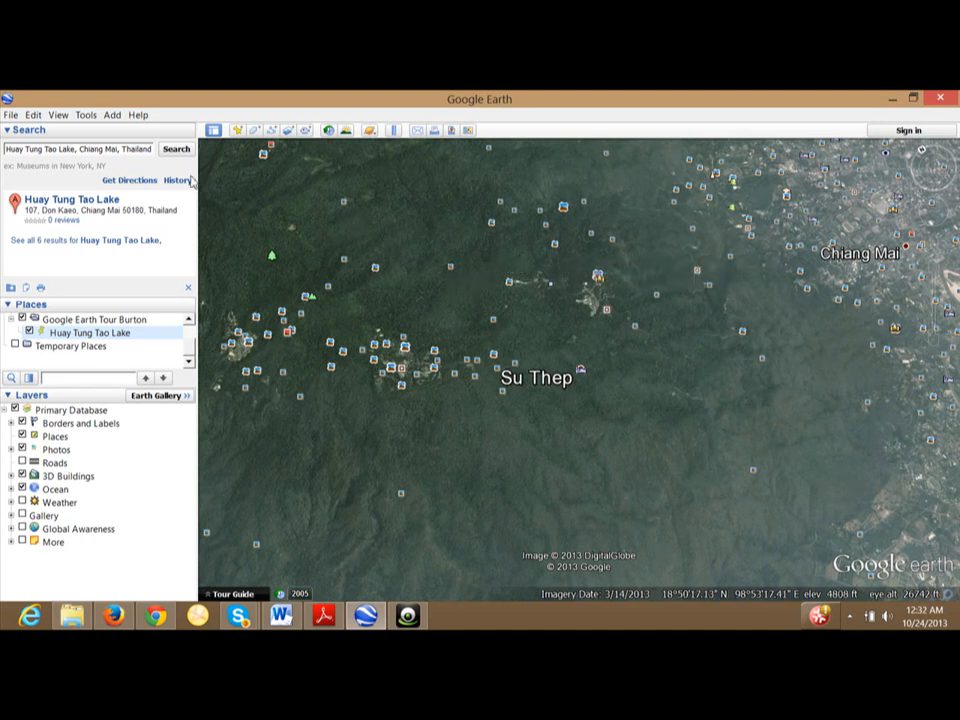
# Place a pin just above the Su Thep label and save it as 'Su Thep Mountain'.
pyautogui.click(113, 116)
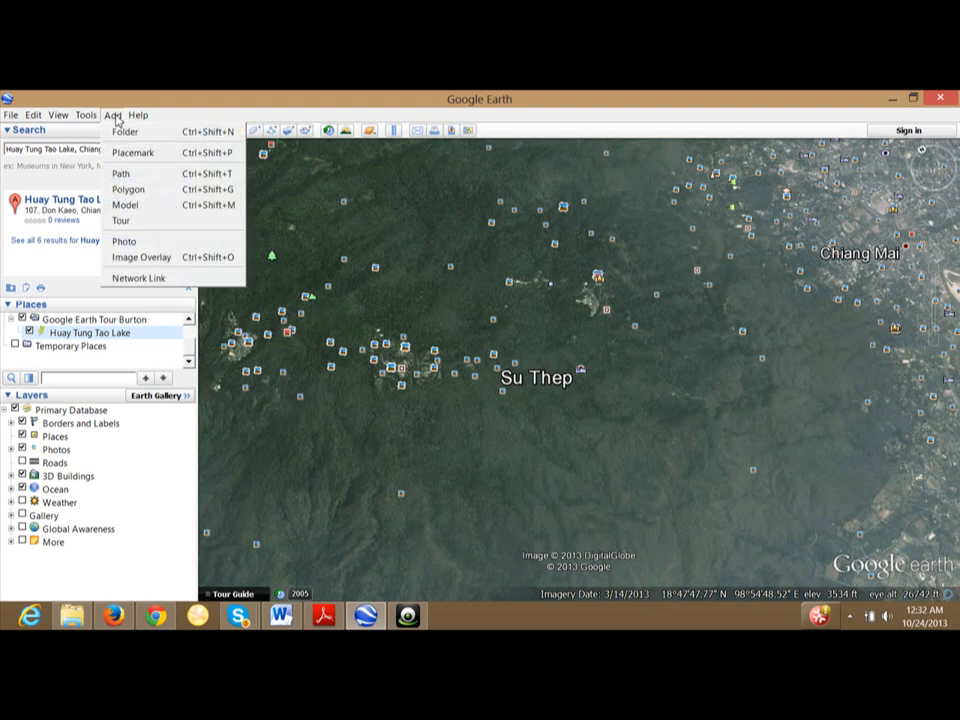
pyautogui.click(131, 152)
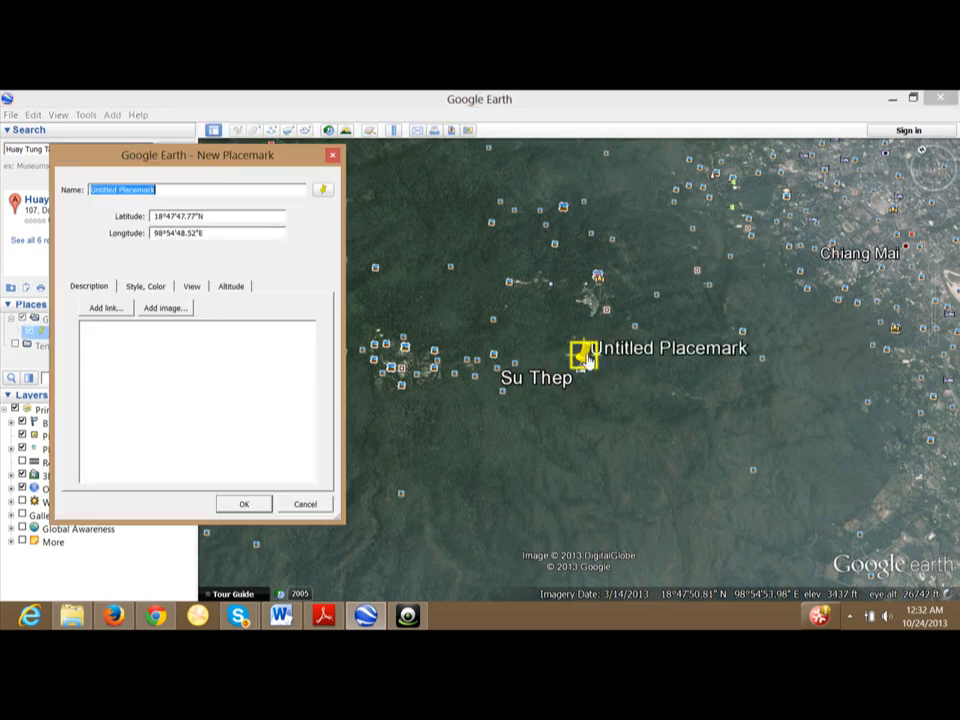
pyautogui.moveTo(589, 359); pyautogui.dragTo(530, 368)
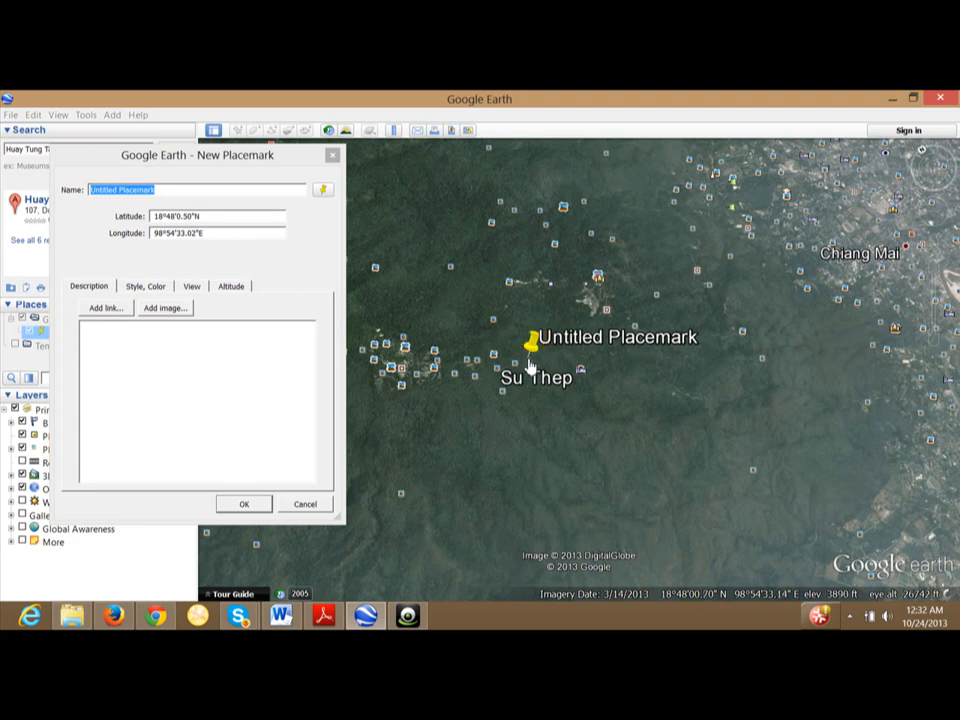
pyautogui.click(176, 189)
pyautogui.tripleClick(145, 189)
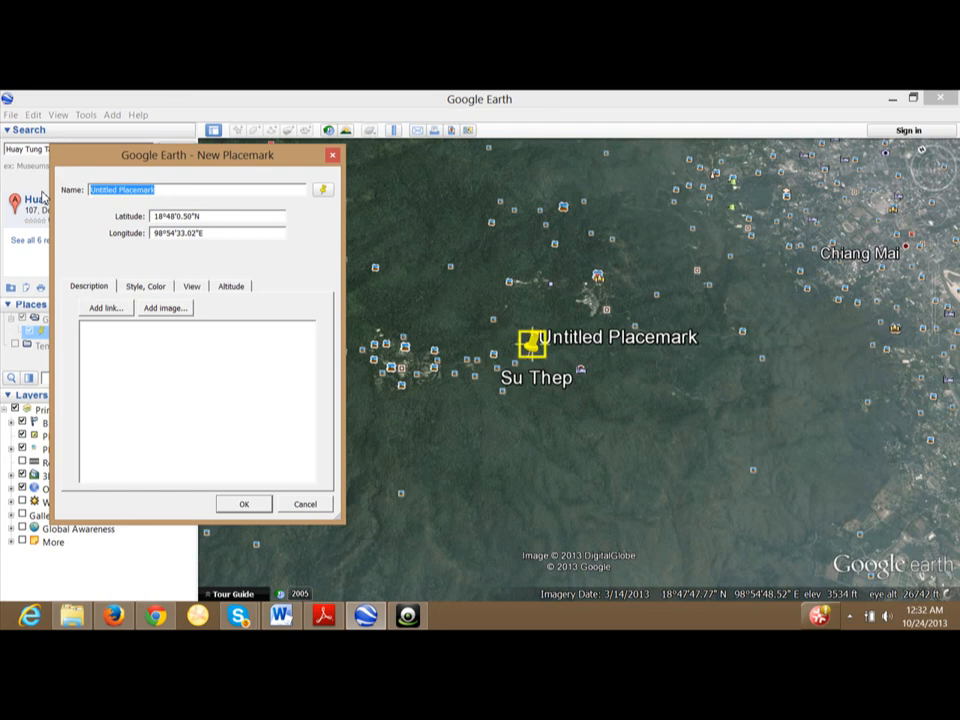
pyautogui.write('Su T')
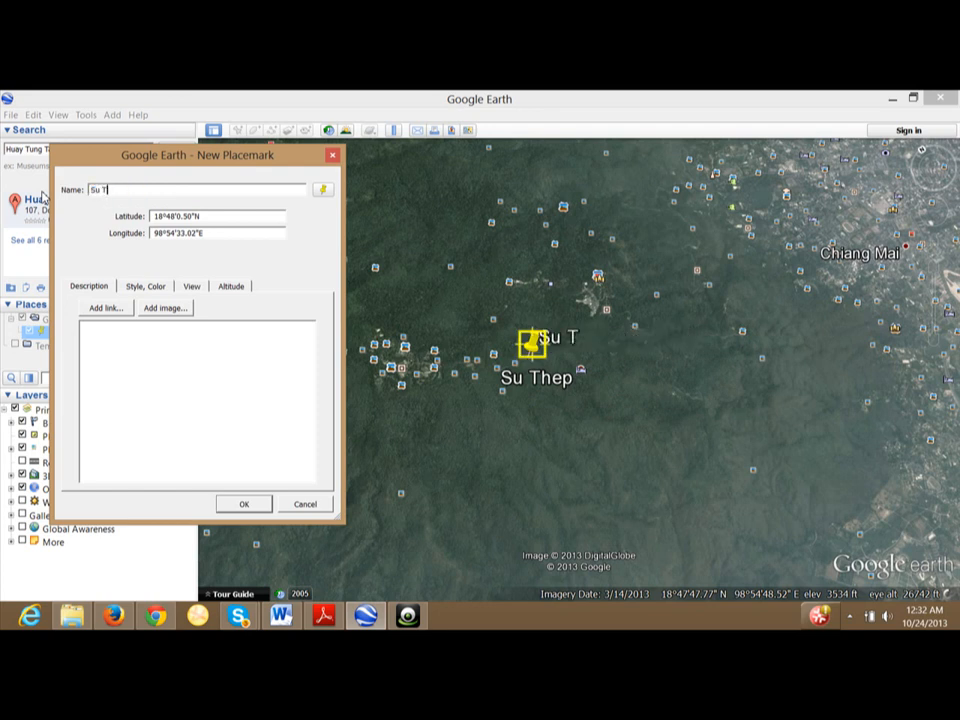
pyautogui.write('H')
pyautogui.press('BackSpace')
pyautogui.write('hep M')
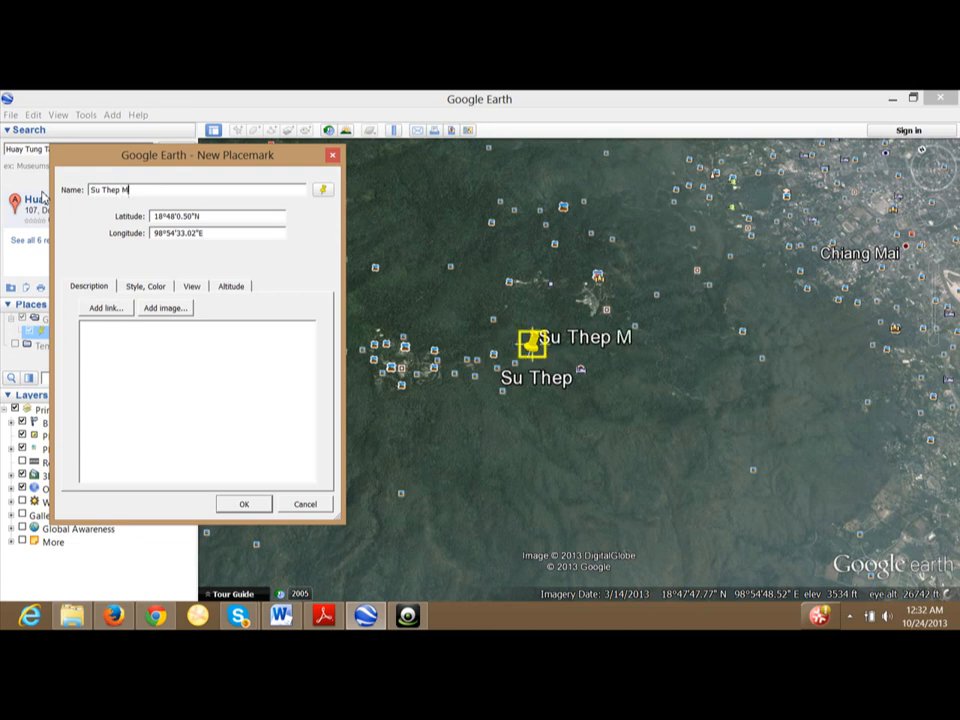
pyautogui.write('ountain')
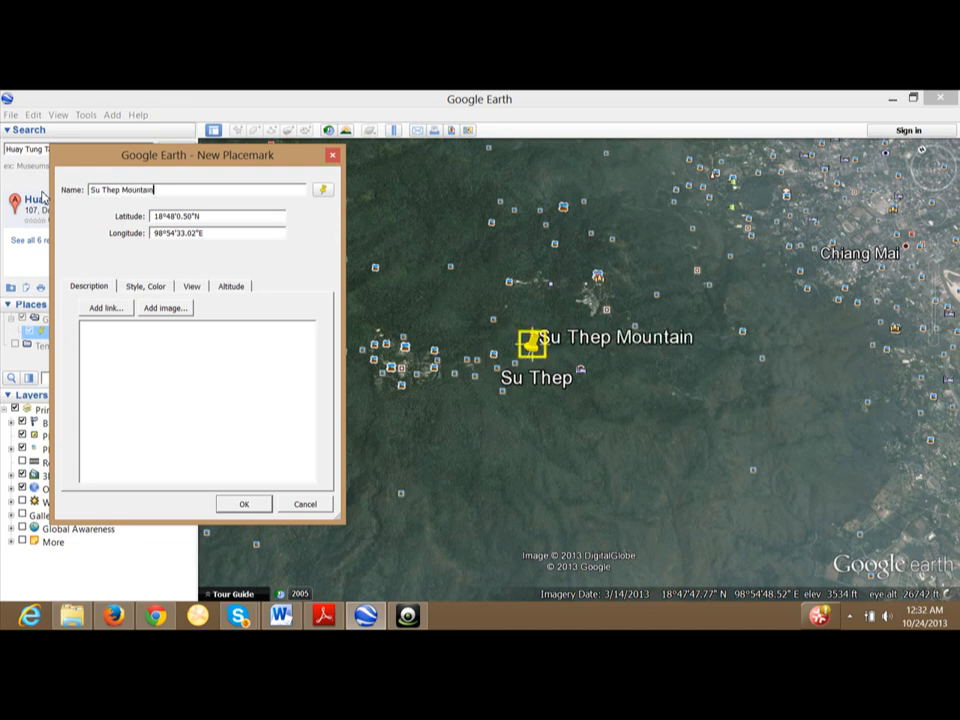
pyautogui.click(261, 506)
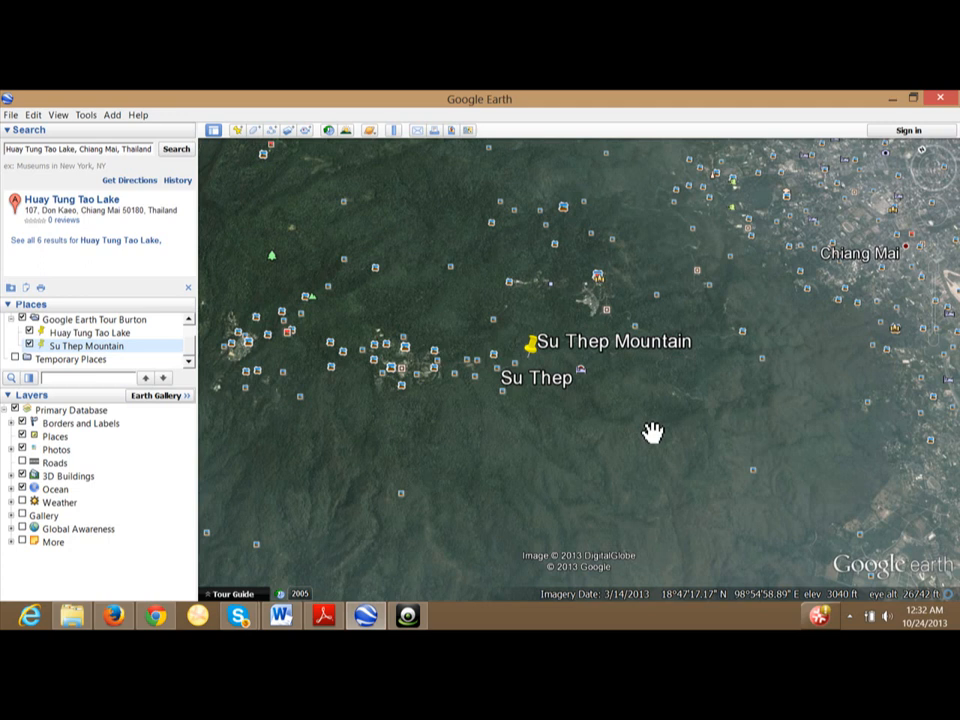
# Zoom out and pan south to frame Ban Pong, with Su Thep Mountain near the top.
pyautogui.moveTo(945, 340)
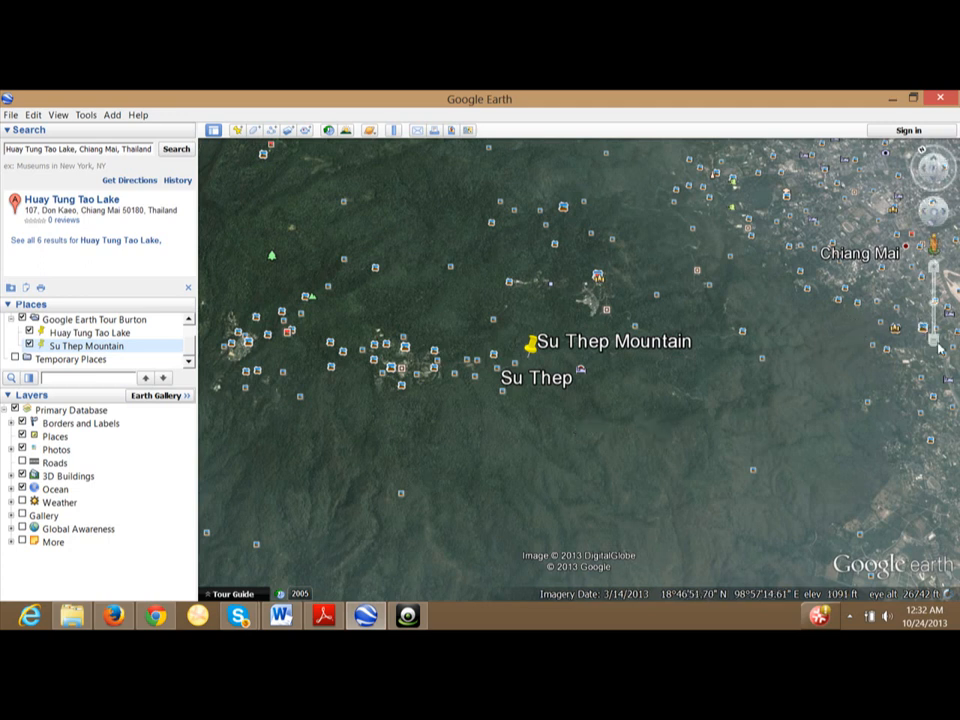
pyautogui.click(934, 341)
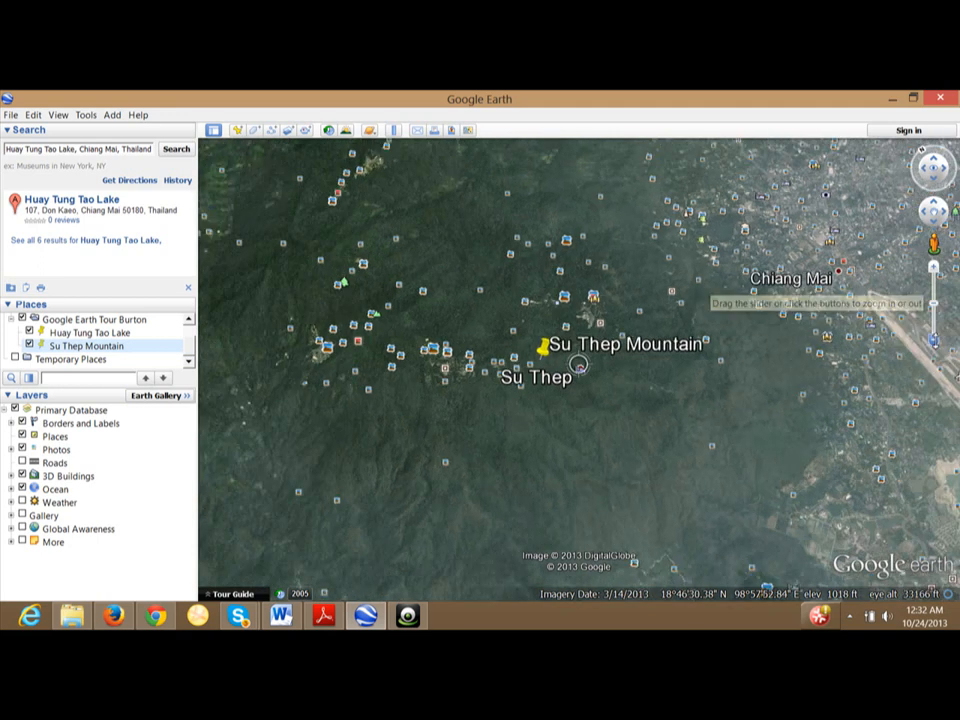
pyautogui.moveTo(549, 422); pyautogui.dragTo(739, 542)
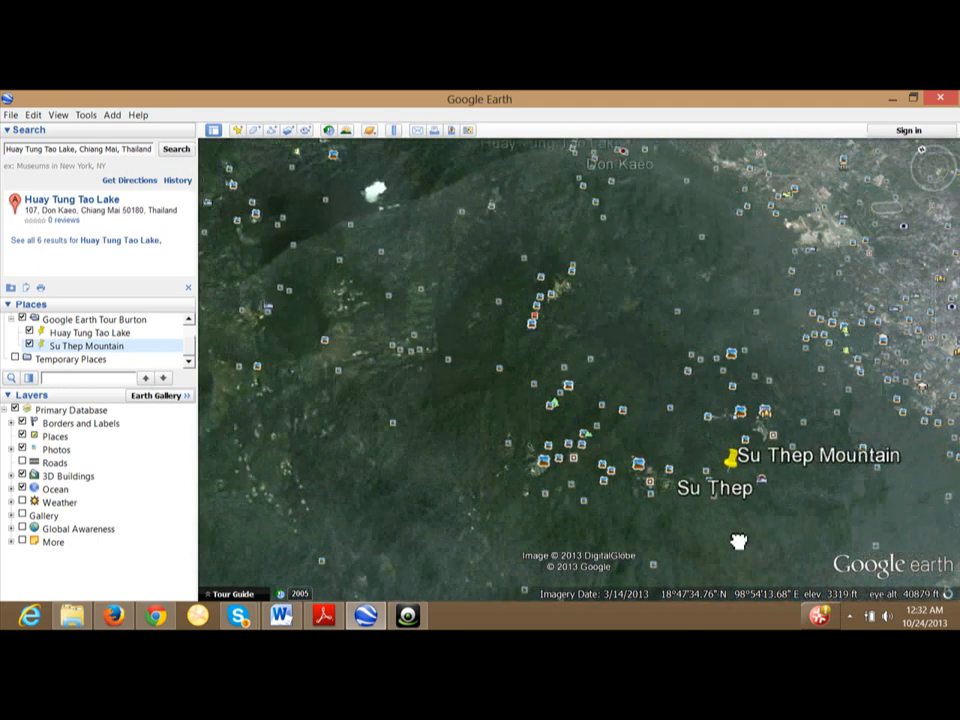
pyautogui.moveTo(635, 470); pyautogui.dragTo(808, 590)
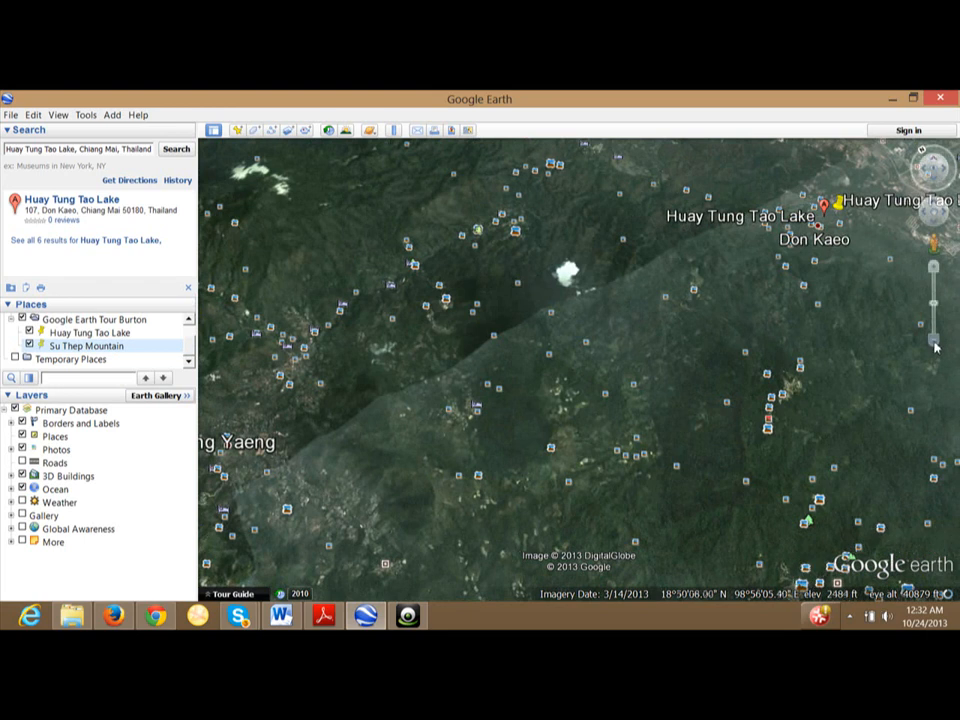
pyautogui.click(934, 341)
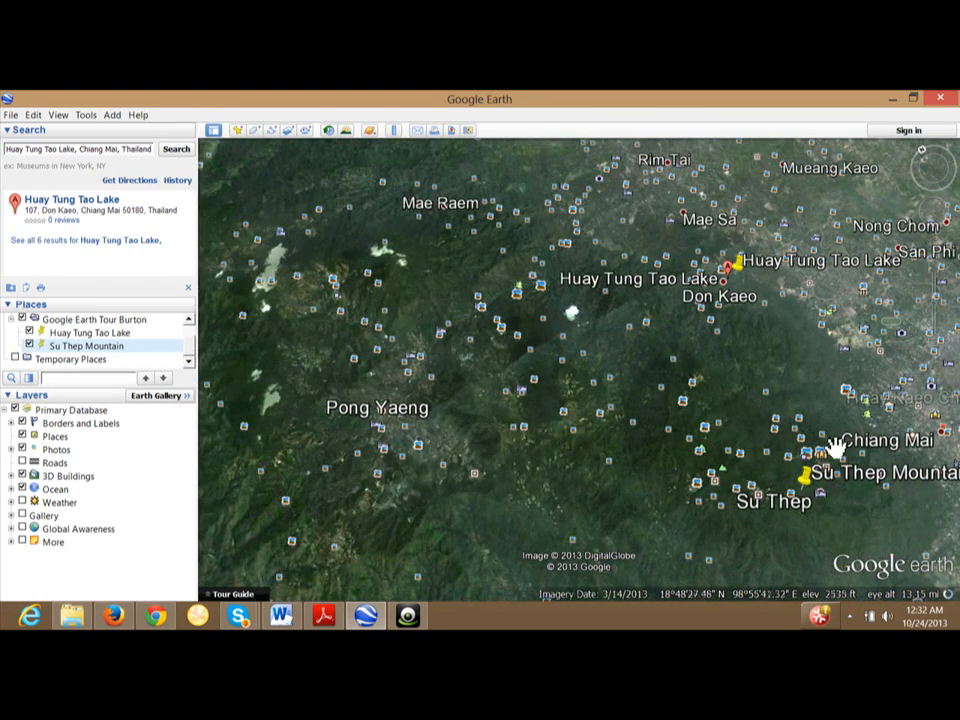
pyautogui.moveTo(750, 499); pyautogui.dragTo(647, 253)
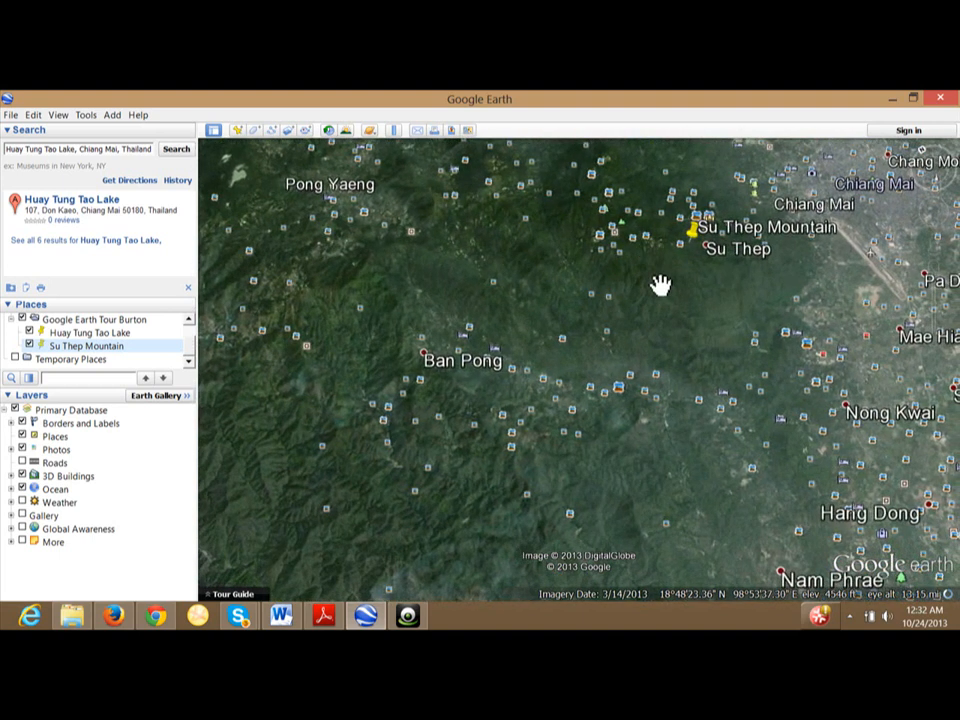
pyautogui.moveTo(664, 339); pyautogui.dragTo(643, 304)
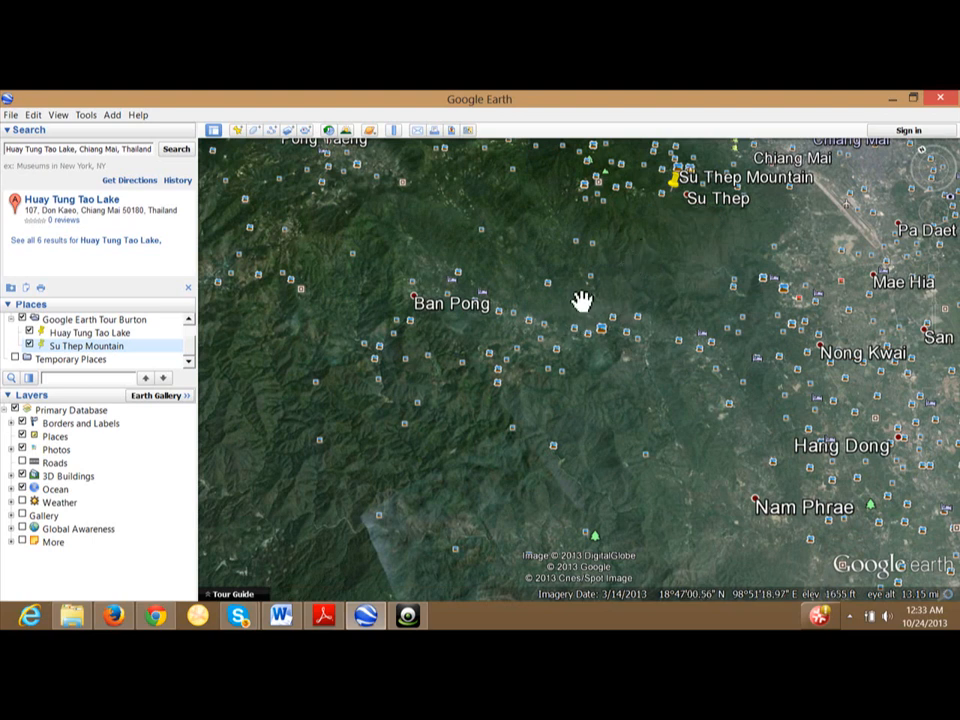
pyautogui.moveTo(581, 302); pyautogui.dragTo(566, 378)
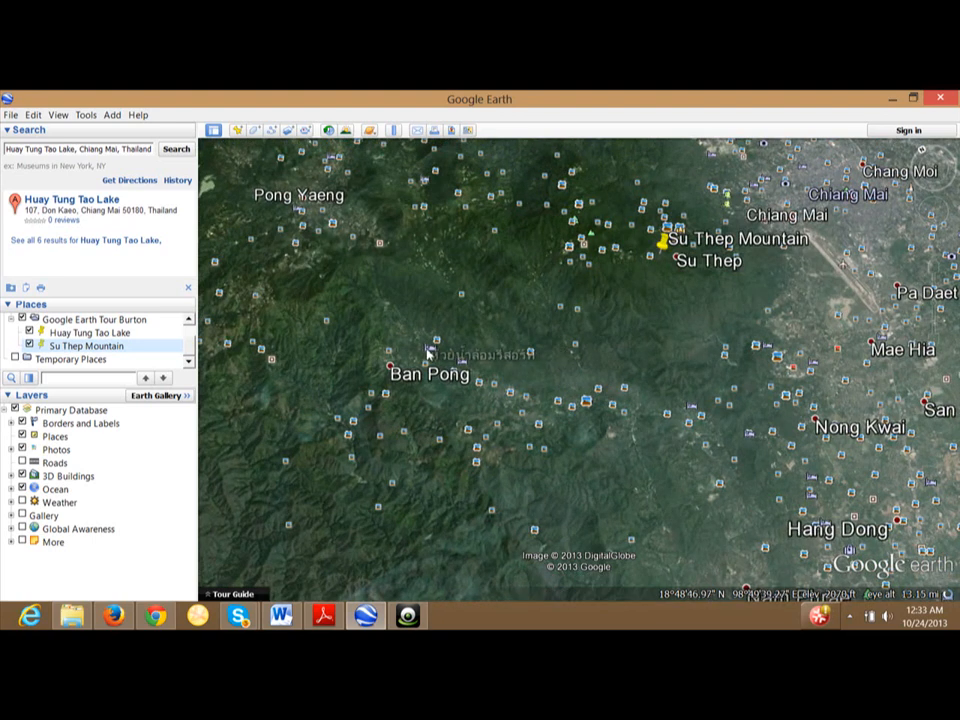
pyautogui.moveTo(433, 348); pyautogui.dragTo(476, 344)
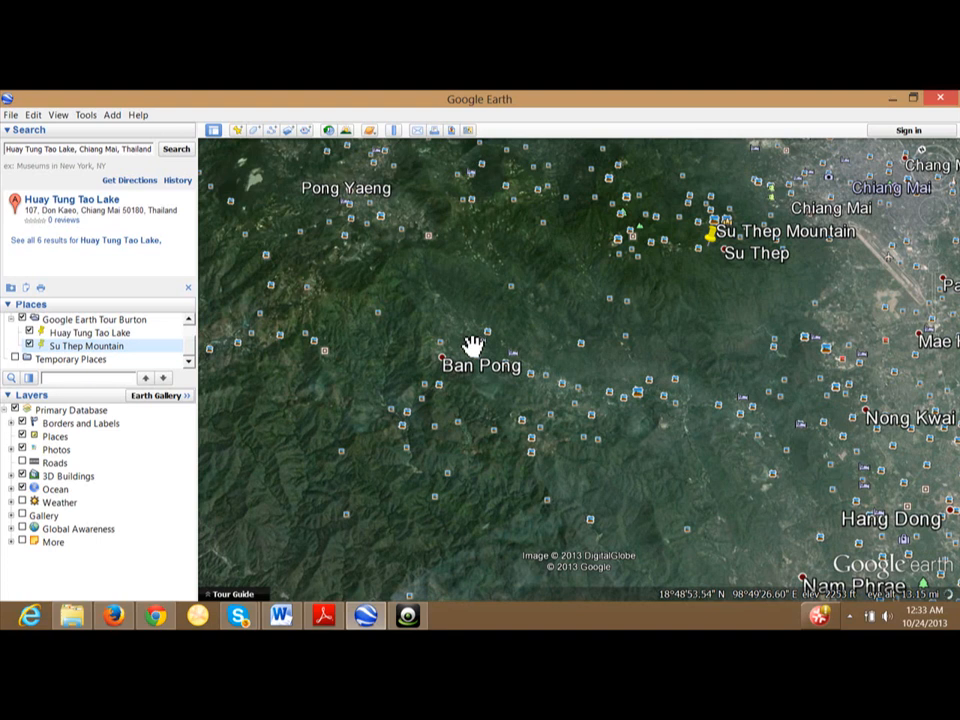
# Add a placemark just above Ban Pong and save it as 'Ban Pong Valley'.
pyautogui.click(113, 116)
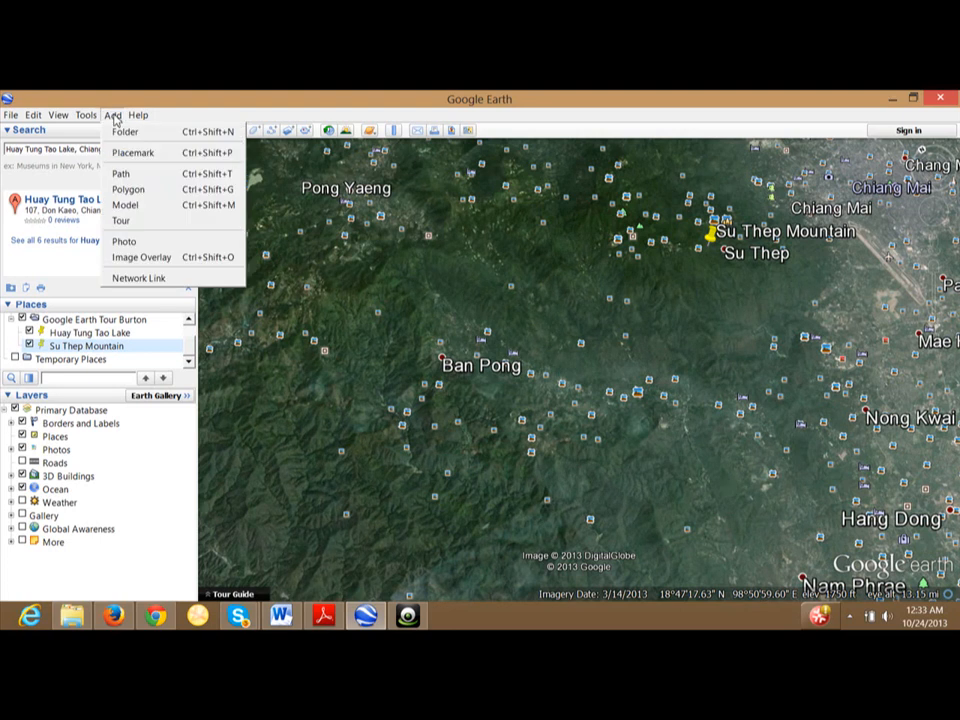
pyautogui.click(128, 153)
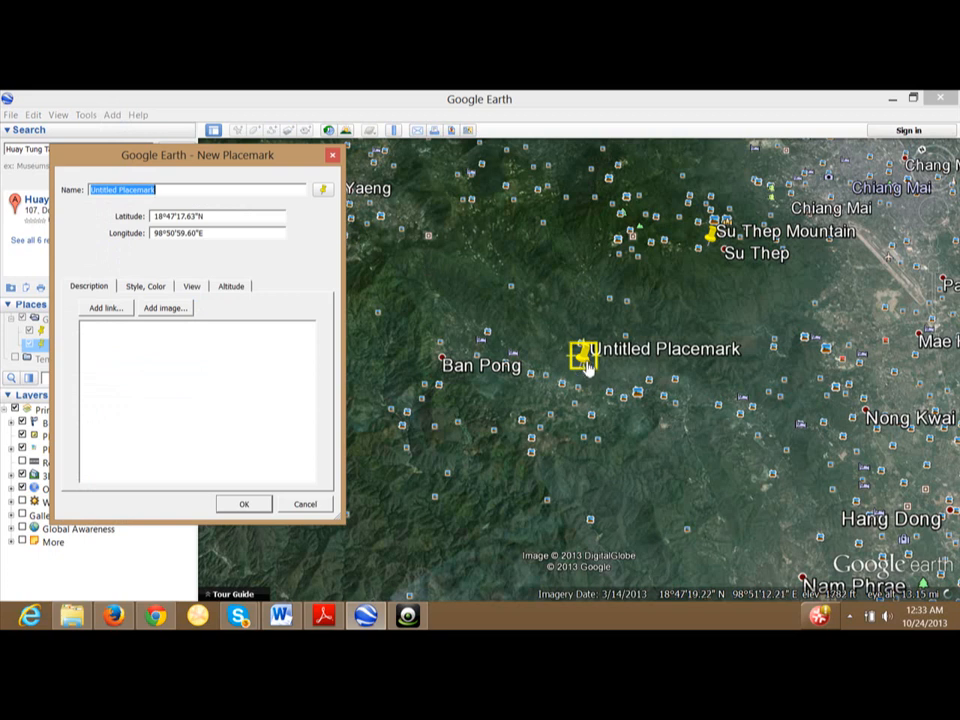
pyautogui.moveTo(584, 383); pyautogui.dragTo(463, 338)
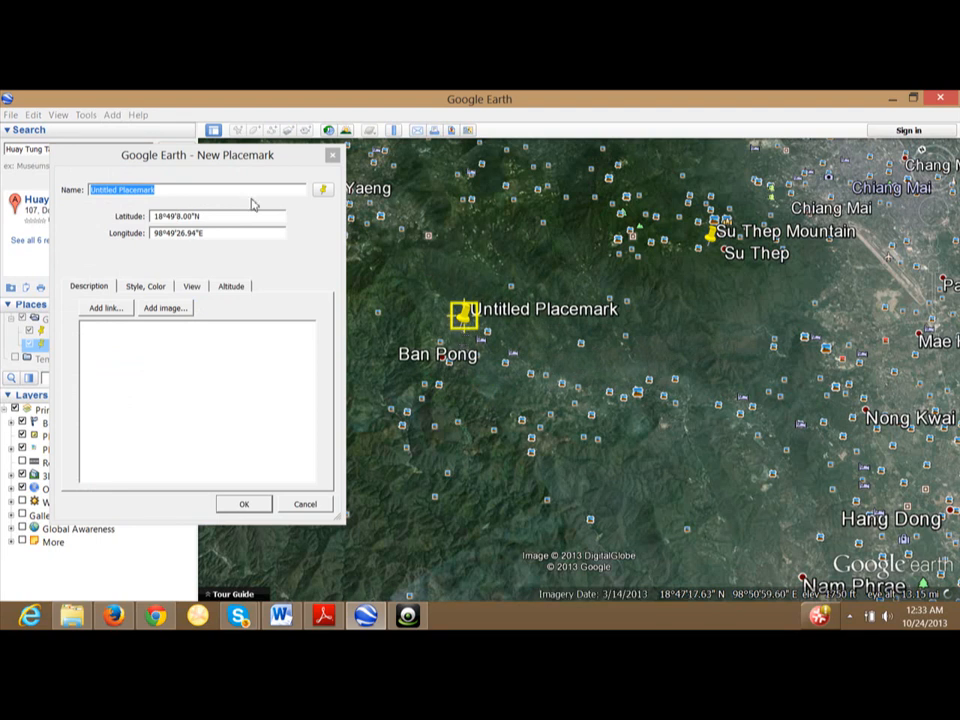
pyautogui.moveTo(172, 190); pyautogui.dragTo(48, 200)
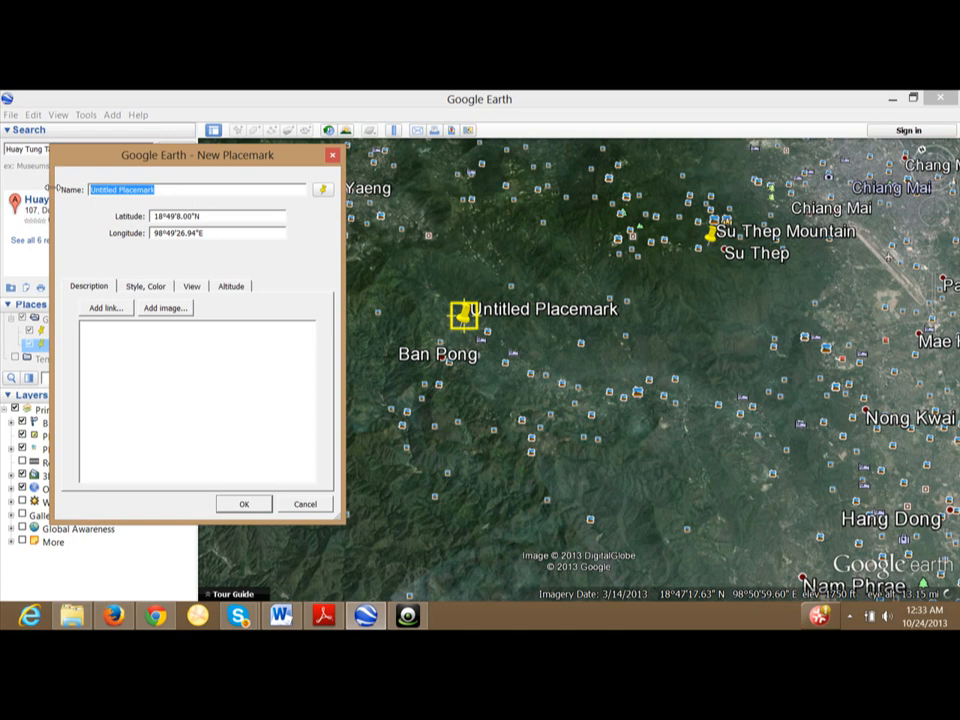
pyautogui.write('Ban ')
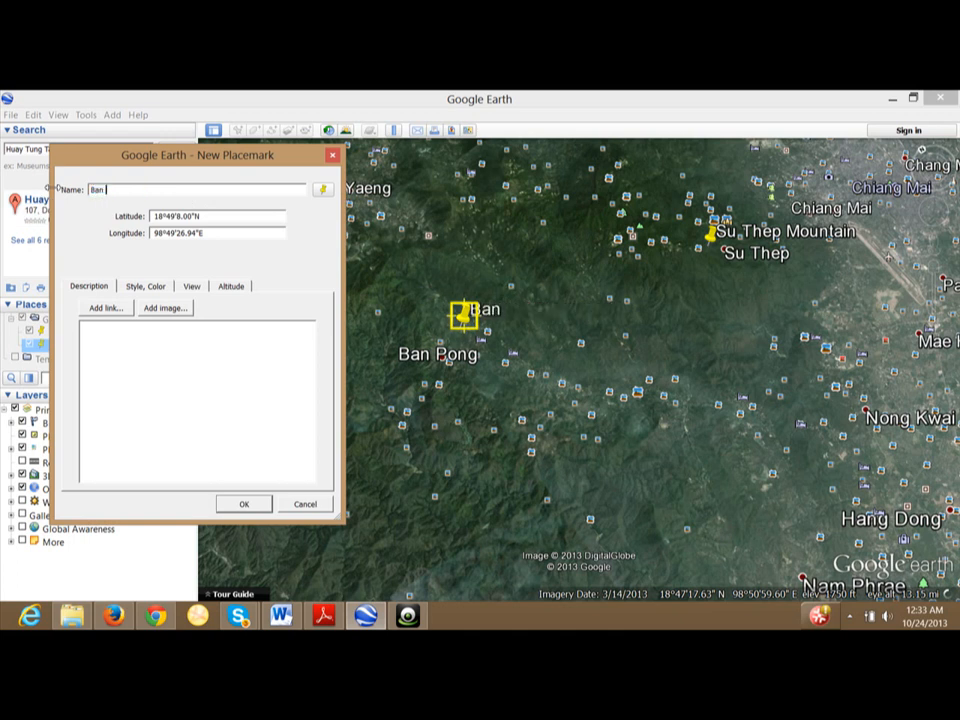
pyautogui.write('Pong Valle')
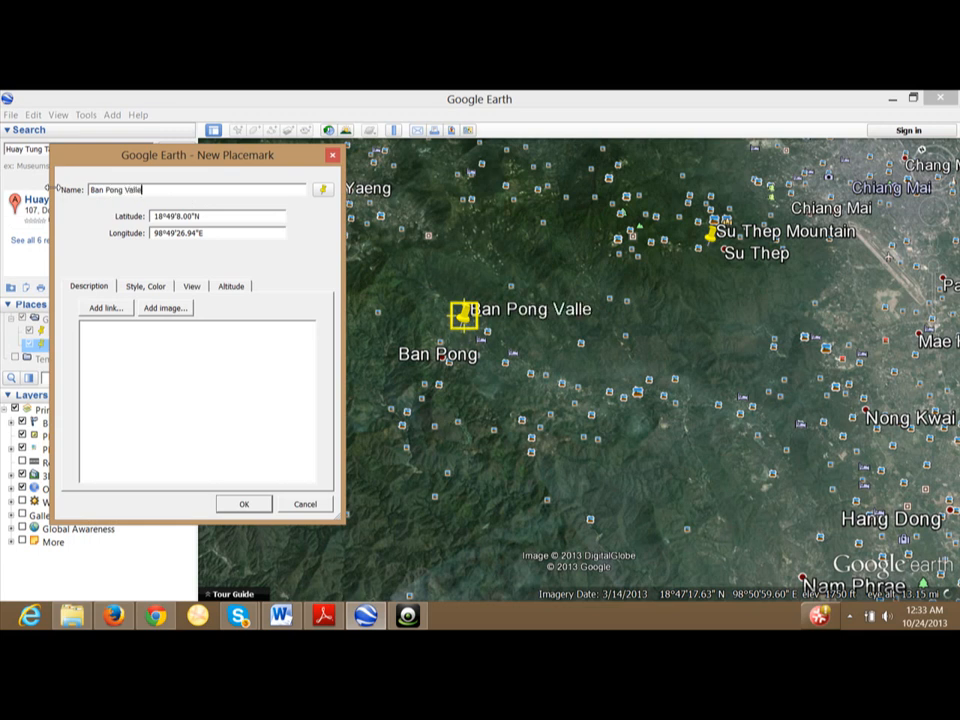
pyautogui.write('y')
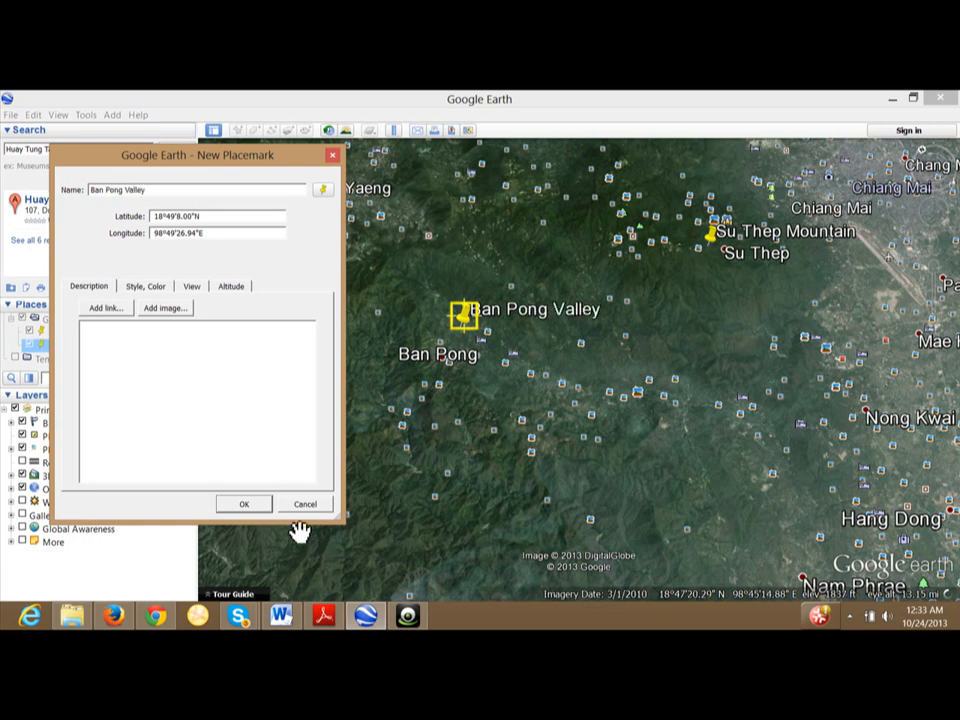
pyautogui.click(243, 504)
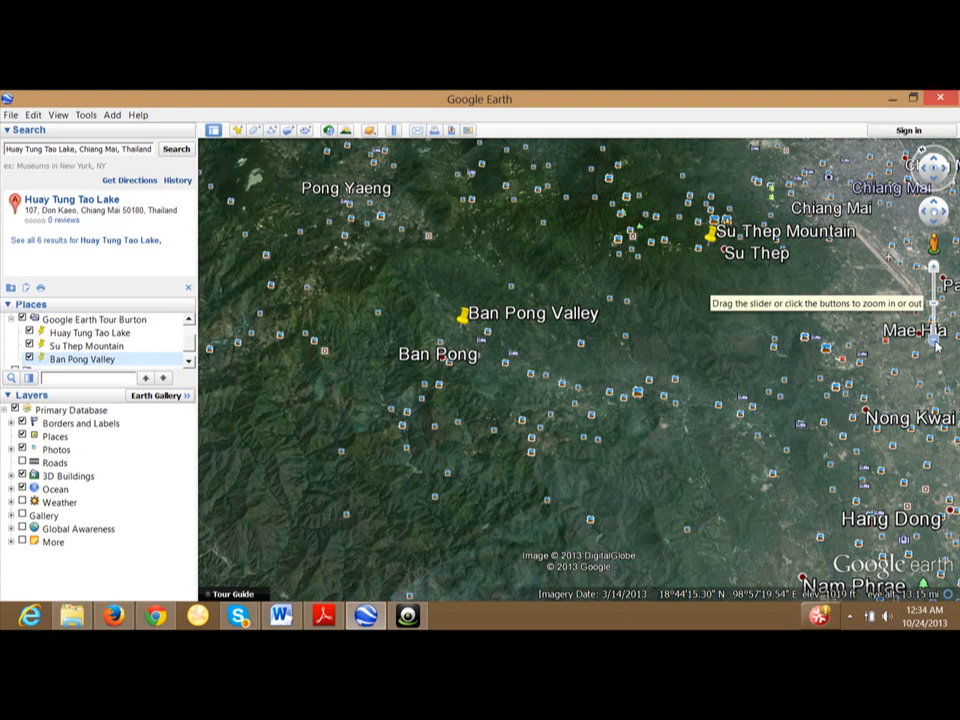
# Zoom out and drag the map to frame Huay Tung Tao Lake, Su Thep Mountain and Ban Pong Valley.
pyautogui.click(935, 341)
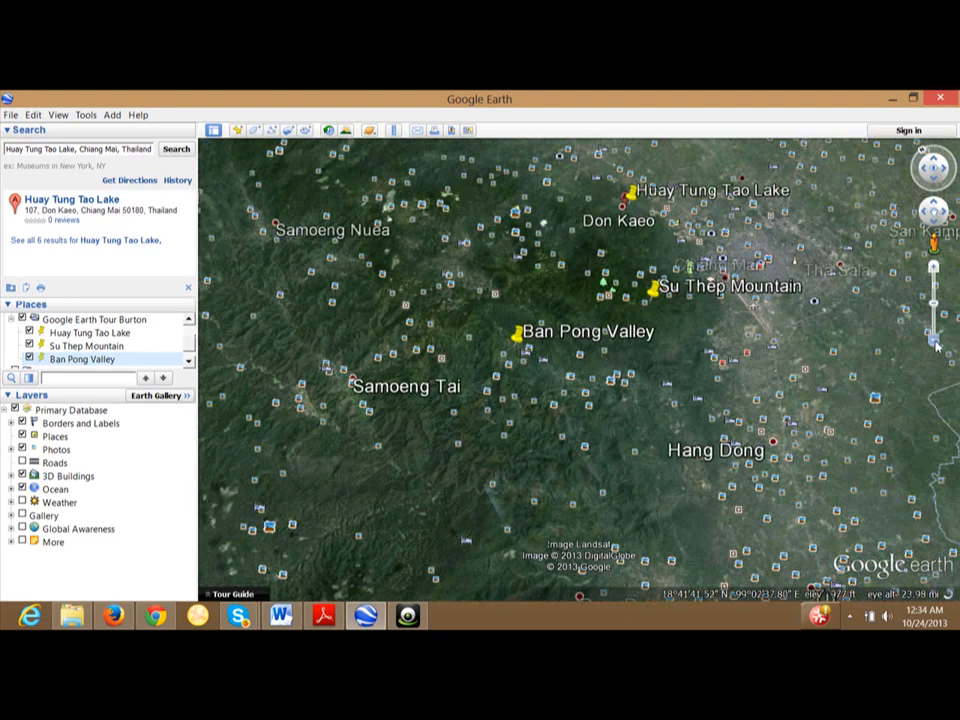
pyautogui.moveTo(735, 293); pyautogui.dragTo(654, 489)
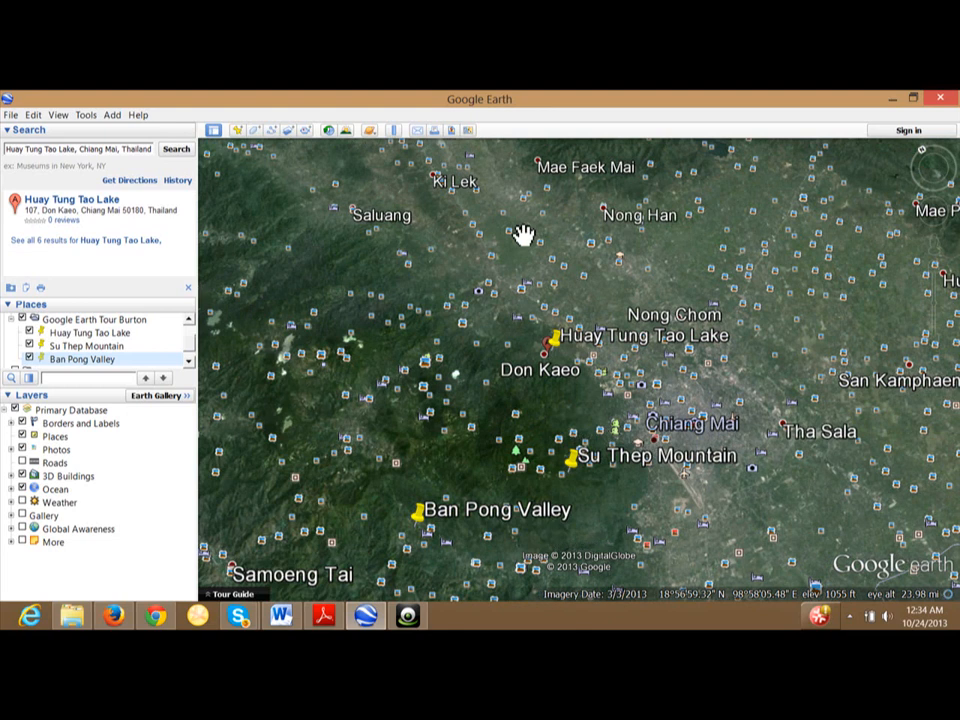
# Start a tour recording and fly to Huay Tung Tao Lake, Su Thep Mountain, Ban Pong Valley, then the Google Earth Tour Burton folder.
pyautogui.click(307, 133)
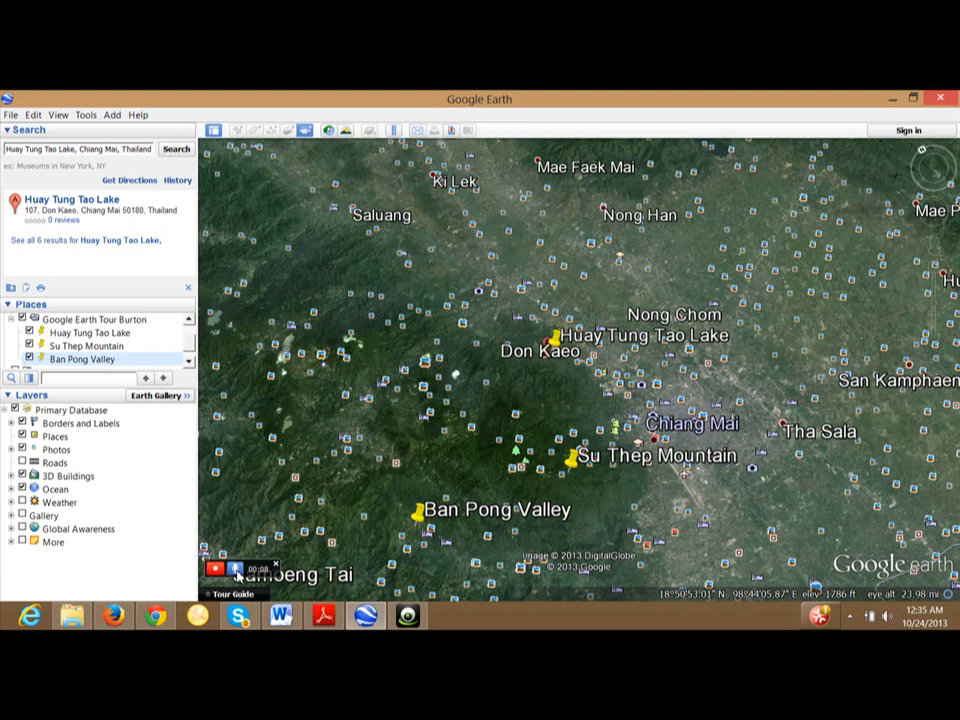
pyautogui.click(106, 334)
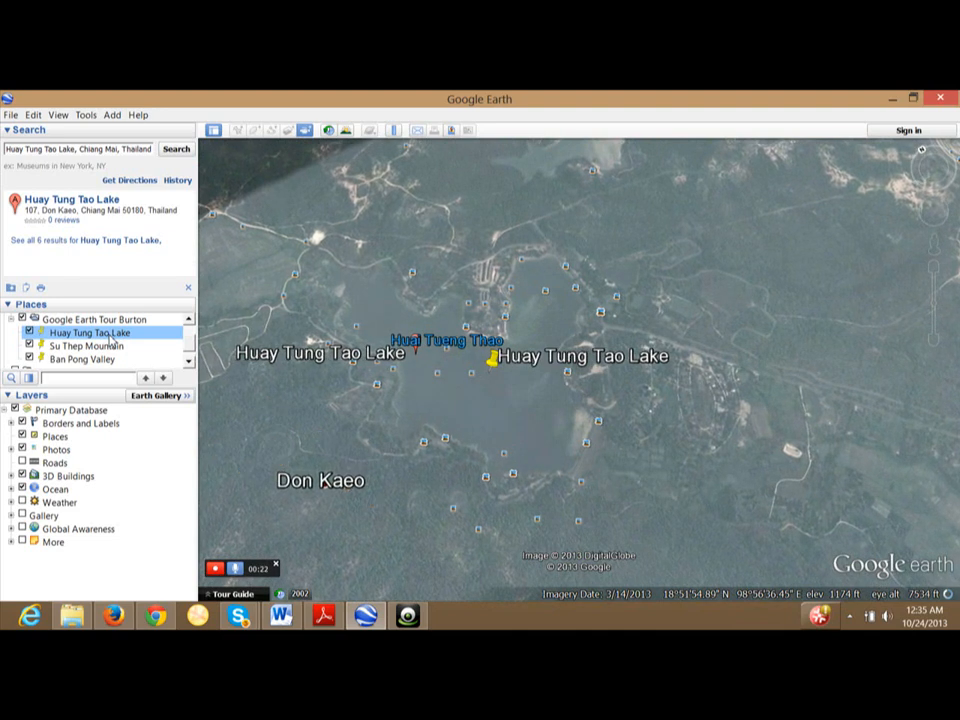
pyautogui.click(112, 346)
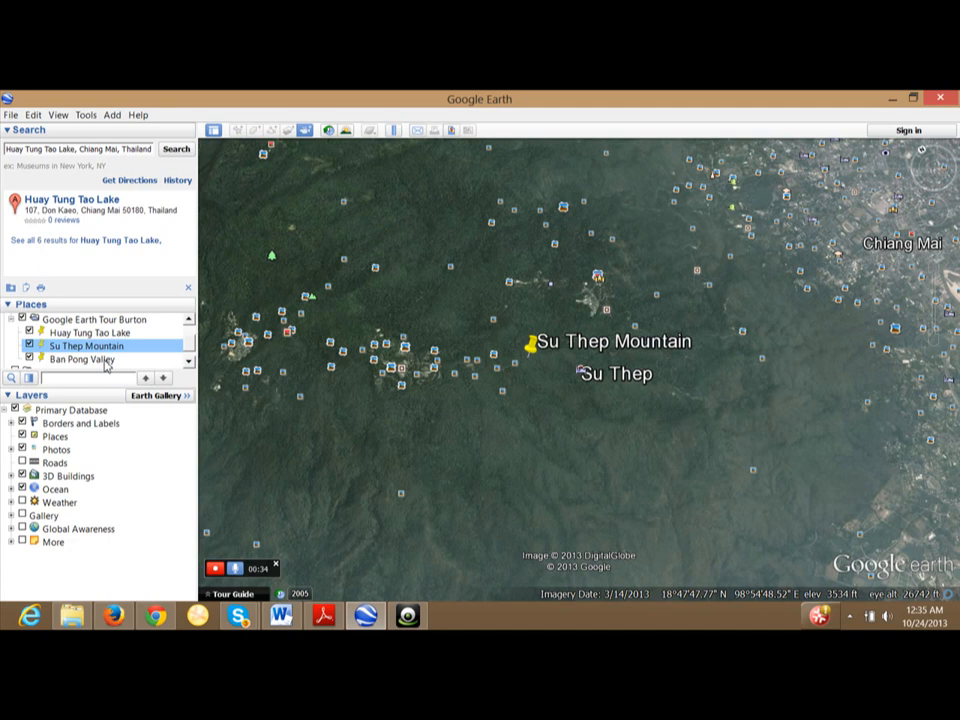
pyautogui.doubleClick(106, 362)
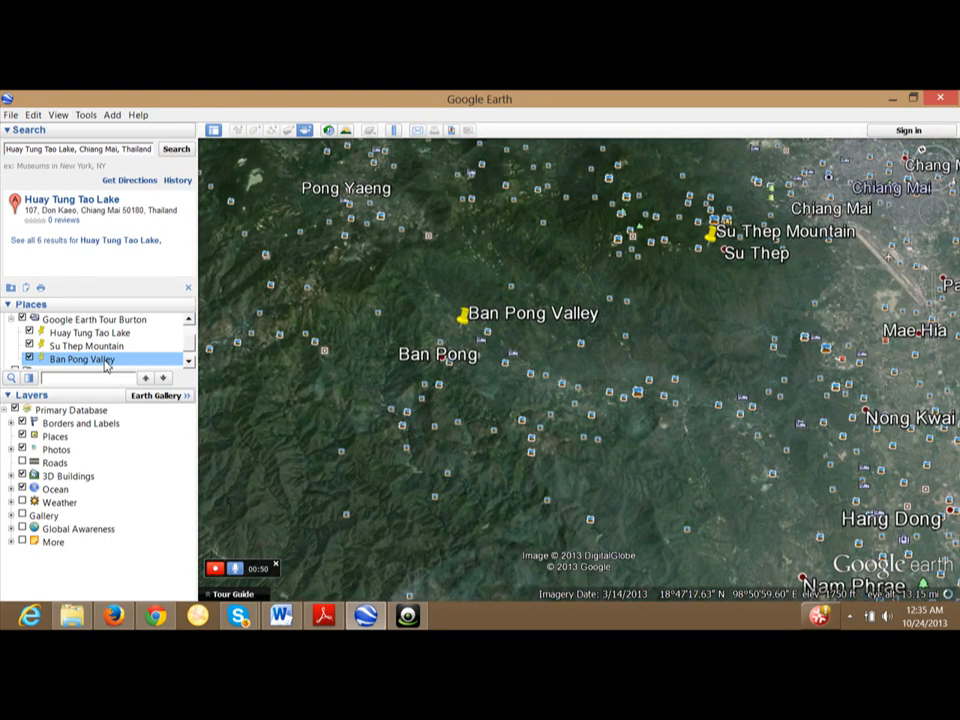
pyautogui.click(115, 321)
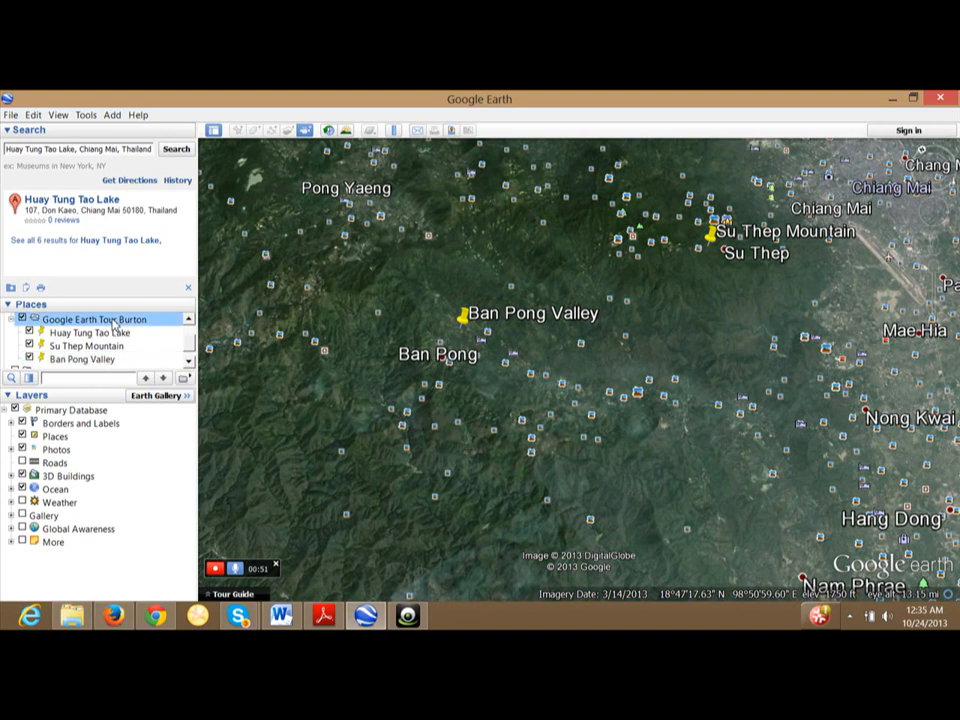
pyautogui.doubleClick(114, 321)
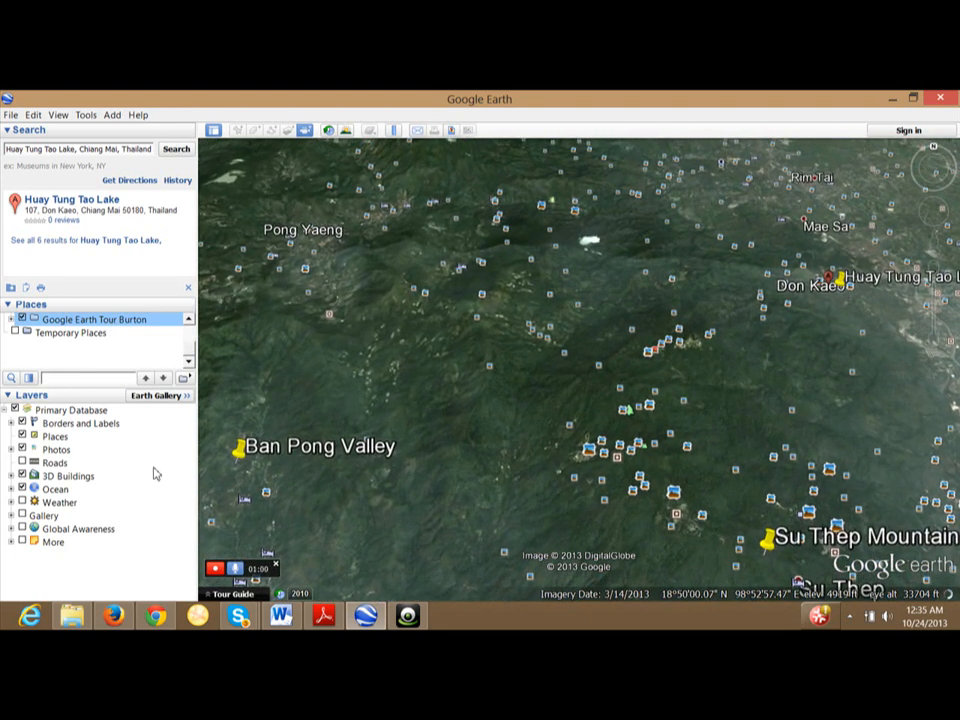
# Stop recording, rewind the 12-second tour to its start, replay it and pause.
pyautogui.click(220, 570)
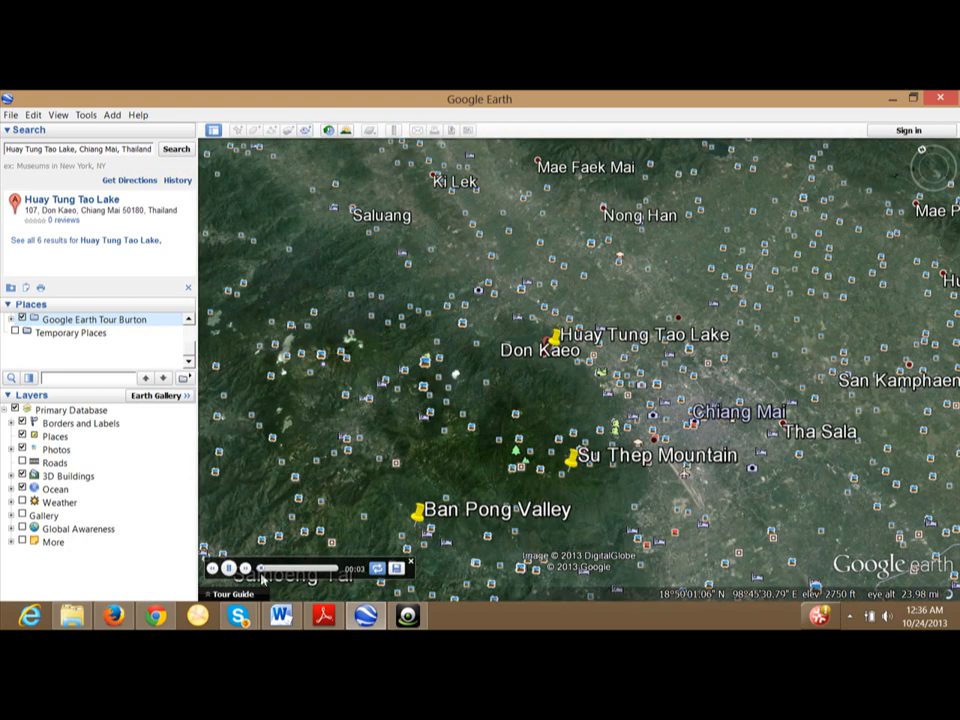
pyautogui.click(230, 570)
pyautogui.moveTo(264, 569); pyautogui.dragTo(254, 570)
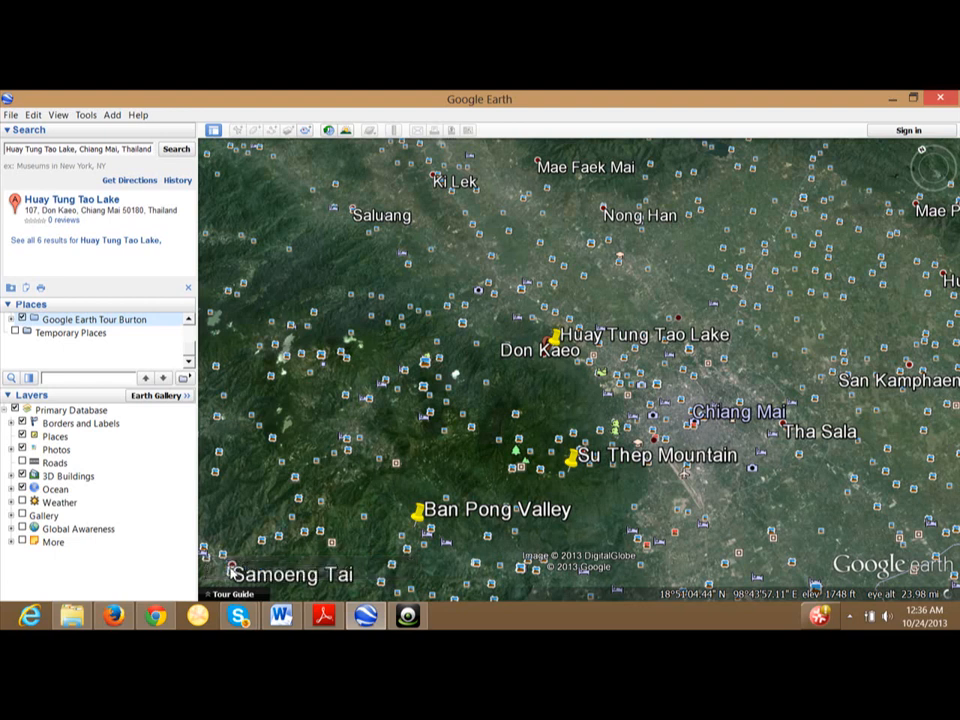
pyautogui.moveTo(229, 568)
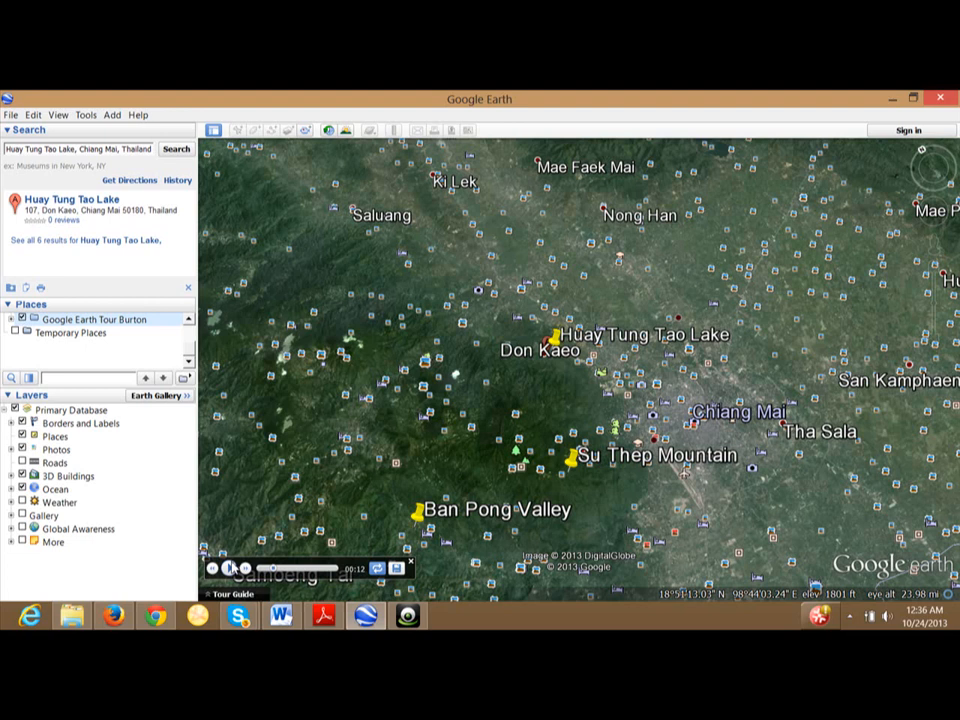
pyautogui.click(230, 568)
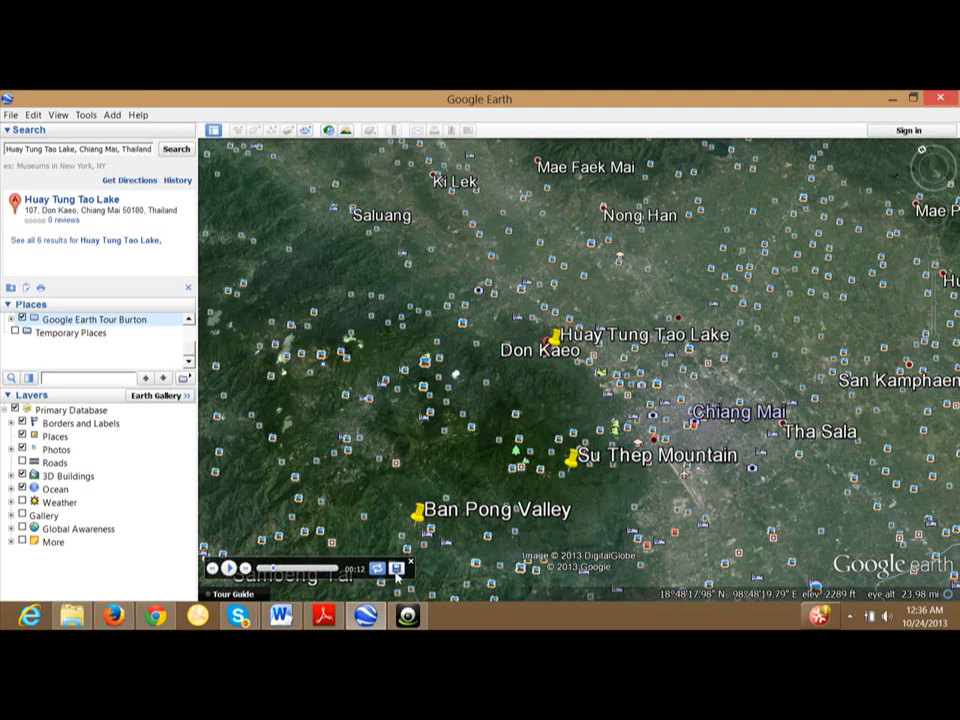
# Save the recorded tour with the name 'Narrated Google Earth Tour Burton'.
pyautogui.click(397, 569)
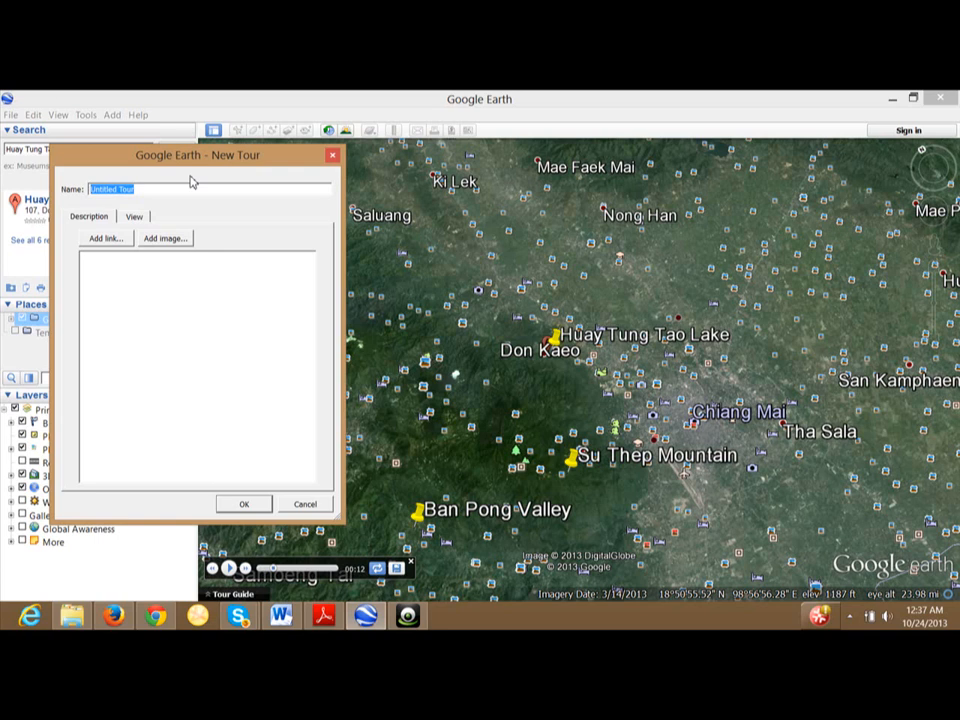
pyautogui.write('Narrated Google Eart')
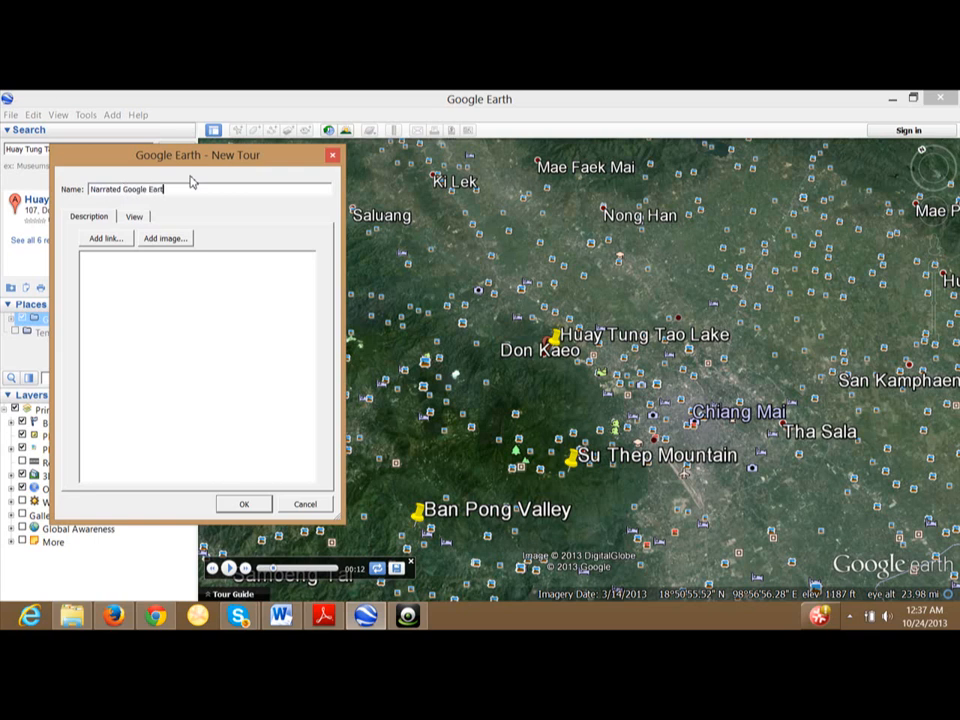
pyautogui.write('h TOur')
pyautogui.press('BackSpace')
pyautogui.press('BackSpace')
pyautogui.press('BackSpace')
pyautogui.press('BackSpace')
pyautogui.write('our Burton')
pyautogui.click(246, 504)
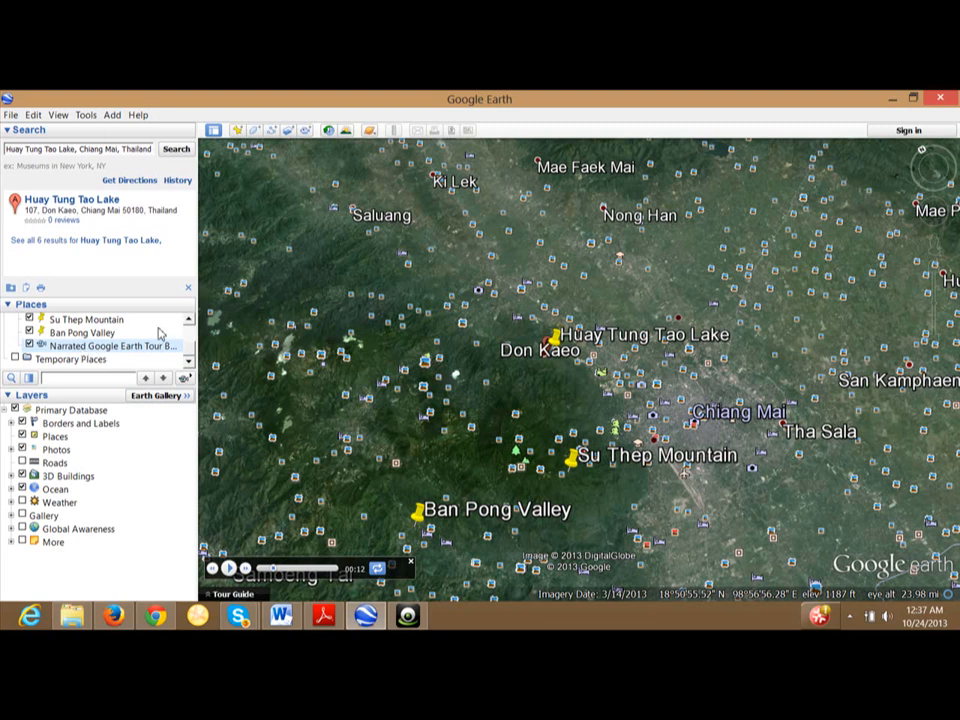
# Play the saved Narrated Google Earth Tour Burton from its Places entry.
pyautogui.doubleClick(57, 347)
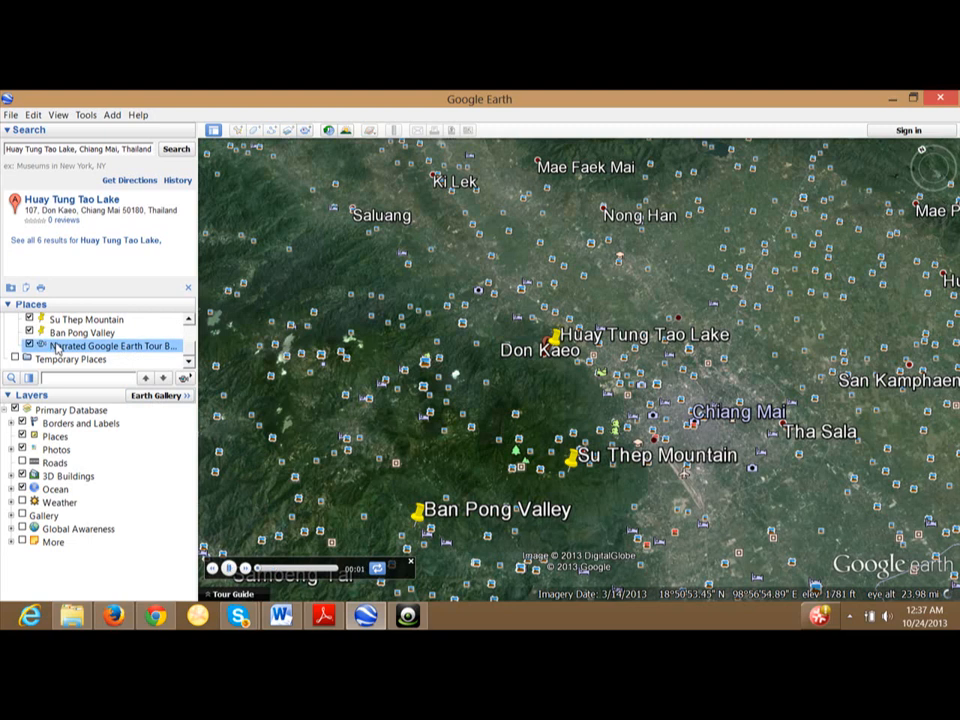